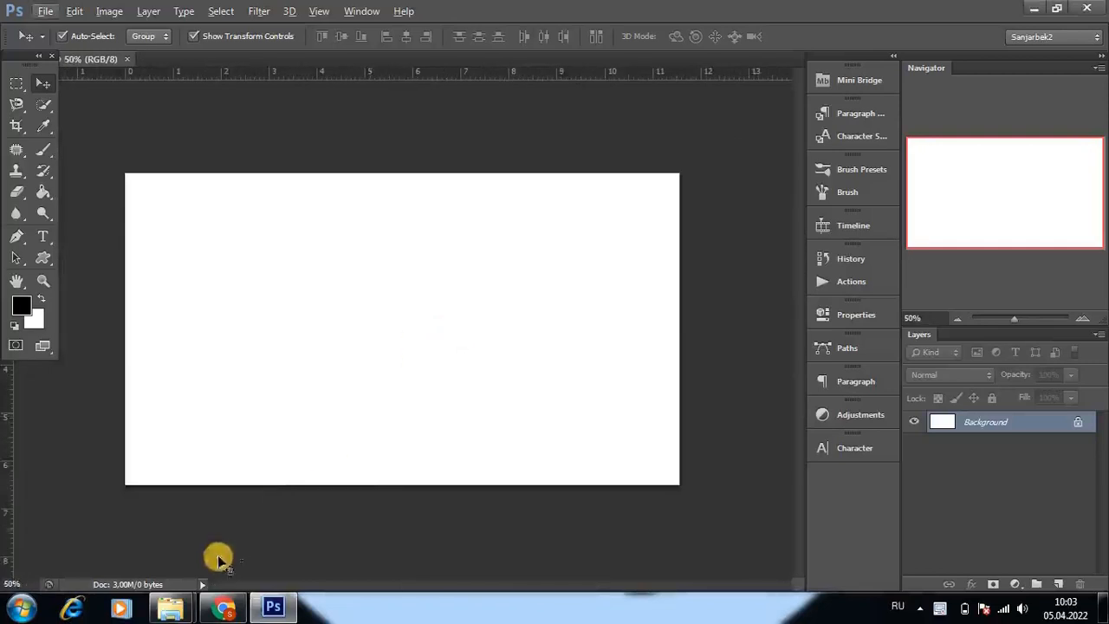
- Place the orange scribble image named instagram from its folder onto the canvas and commit the placement
mouse_move(171, 606)
click(240, 529)
drag(232, 178, 437, 343)
key(Return)
- Place the headphone man photo ImgW (1) from the bazasi folder onto the canvas above the scribble
mouse_move(172, 606)
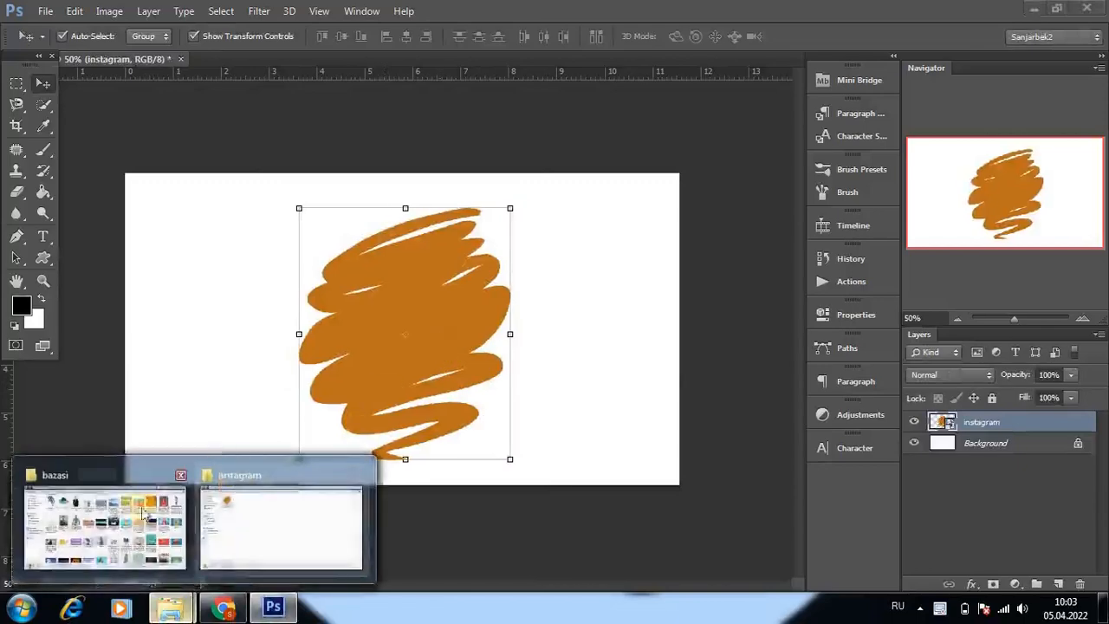
click(104, 520)
drag(450, 414, 454, 348)
key(Return)
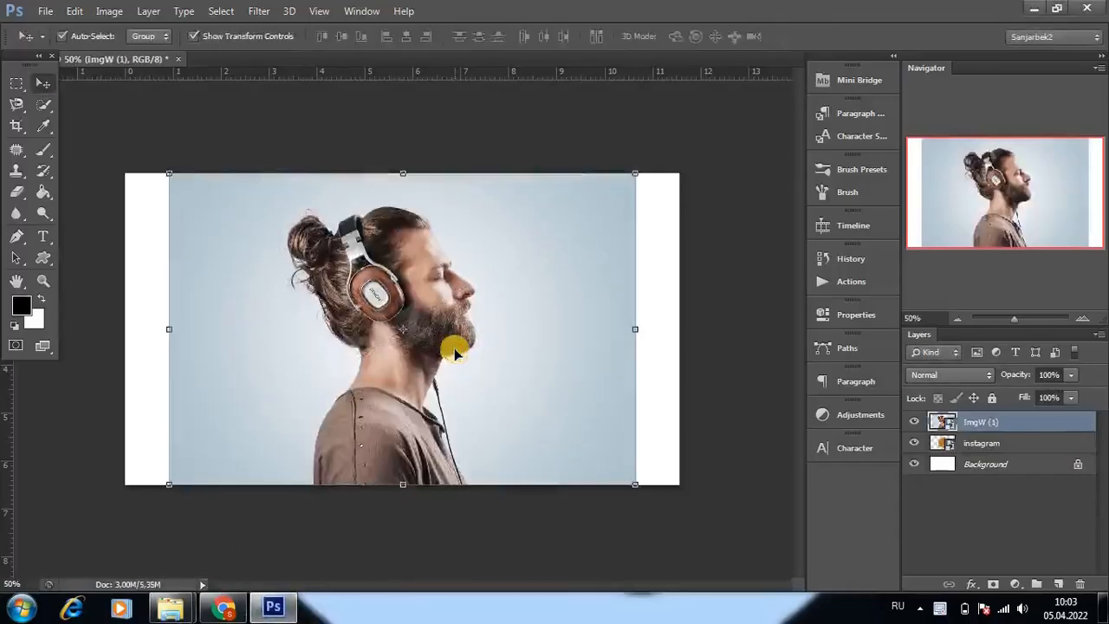
- Select the photo's background around the man with the Quick Selection Tool and invert the selection
right_click(46, 104)
click(137, 103)
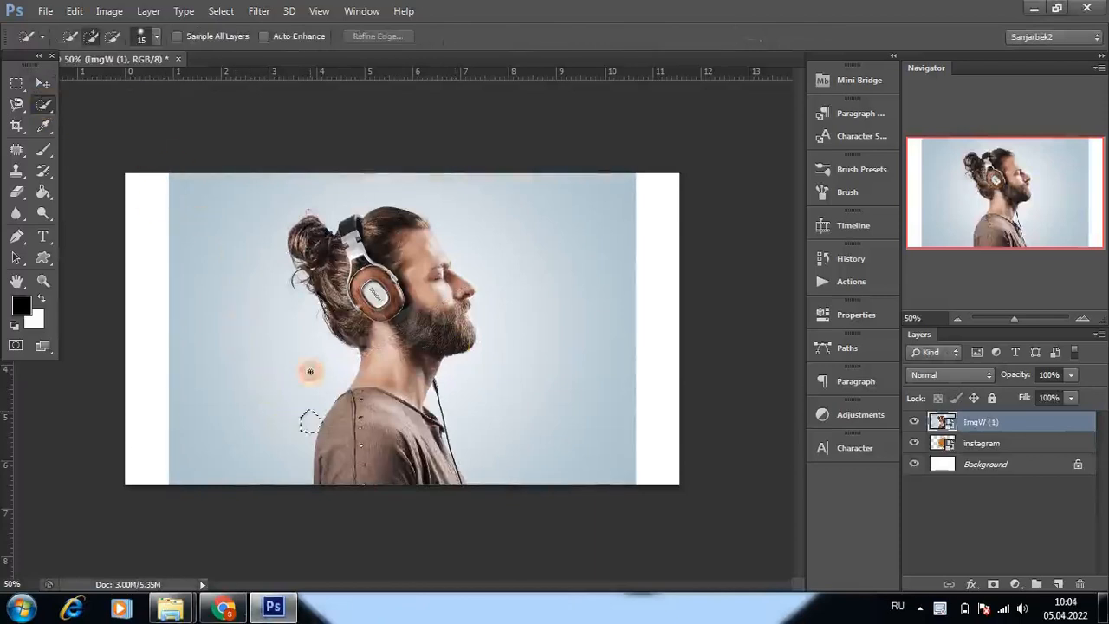
scroll(309, 438, up, 6)
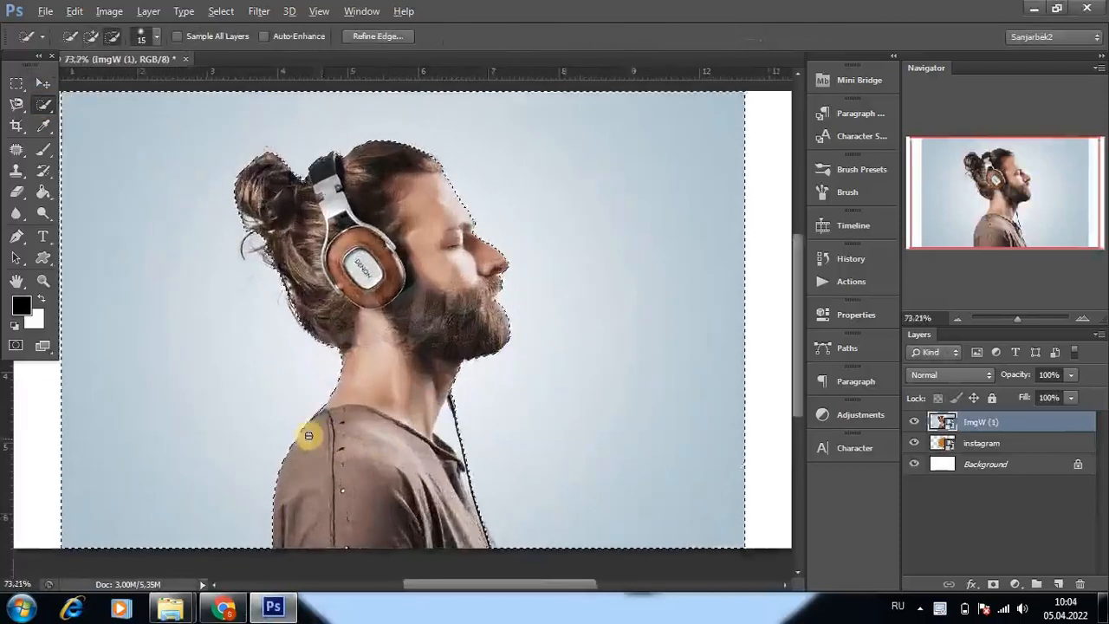
scroll(374, 394, down, 5)
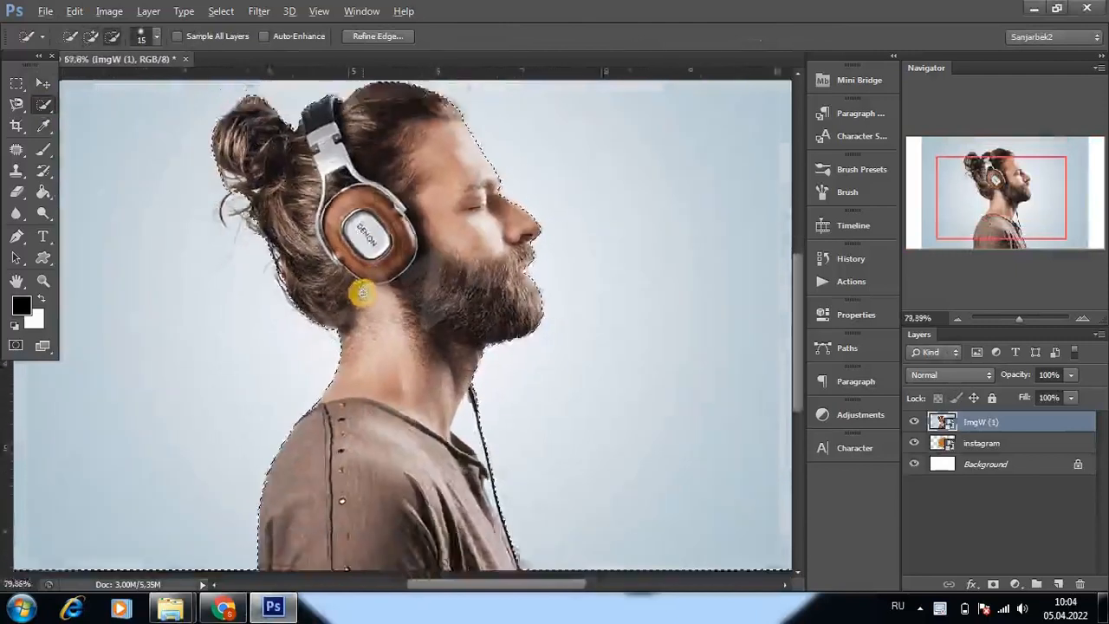
key(ctrl+shift+i)
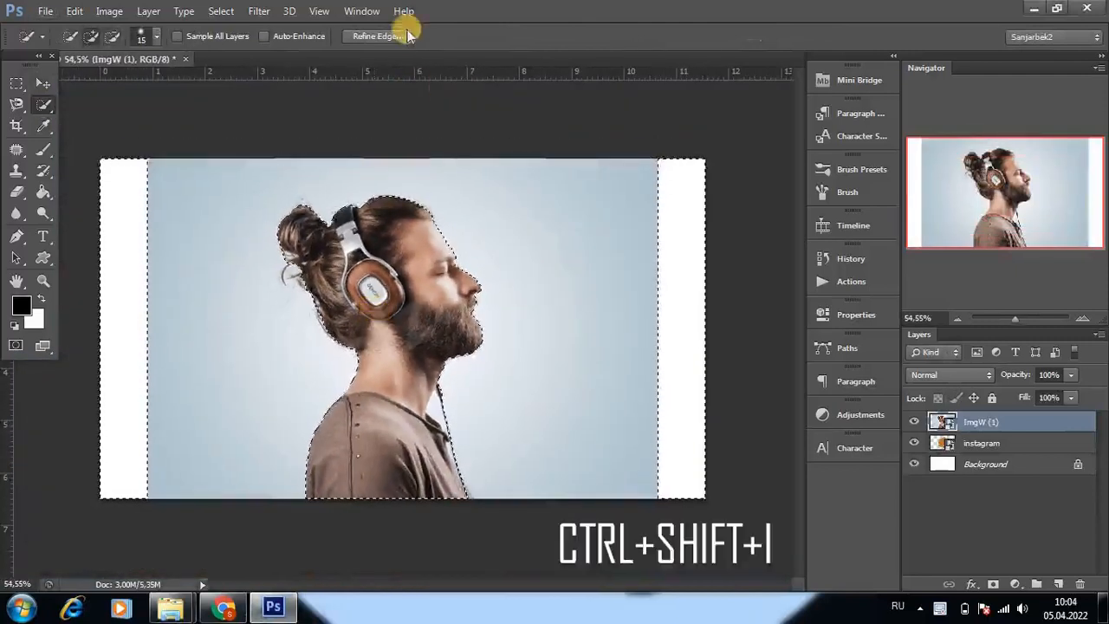
- Start Refine Edge on the selection, enable Smart Radius and set the radius to 4.5 px
click(400, 37)
click(788, 227)
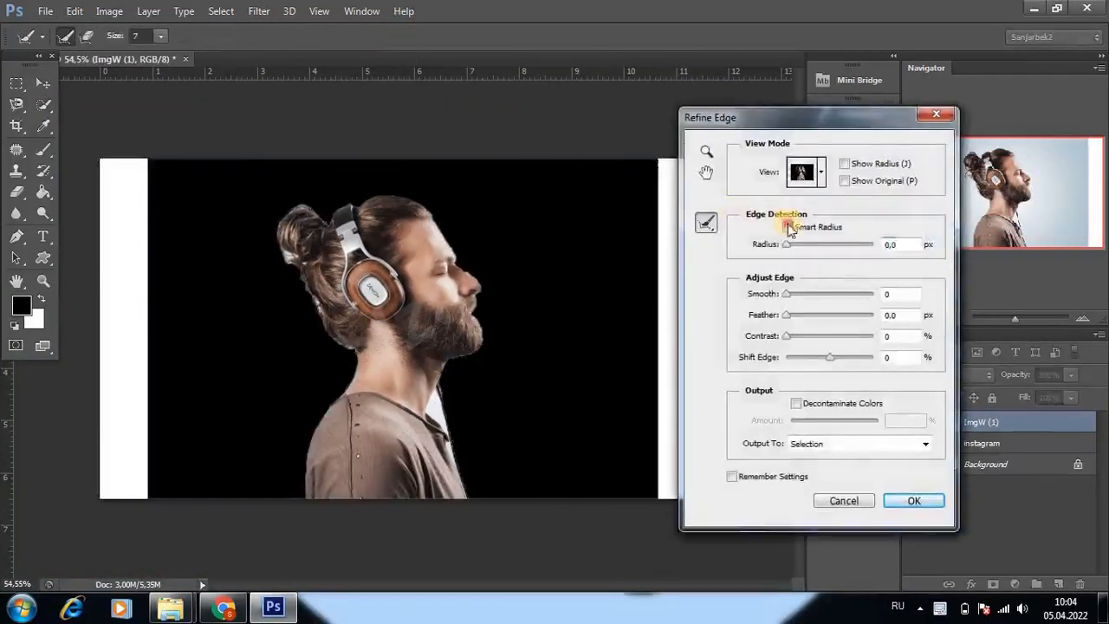
drag(806, 247, 816, 245)
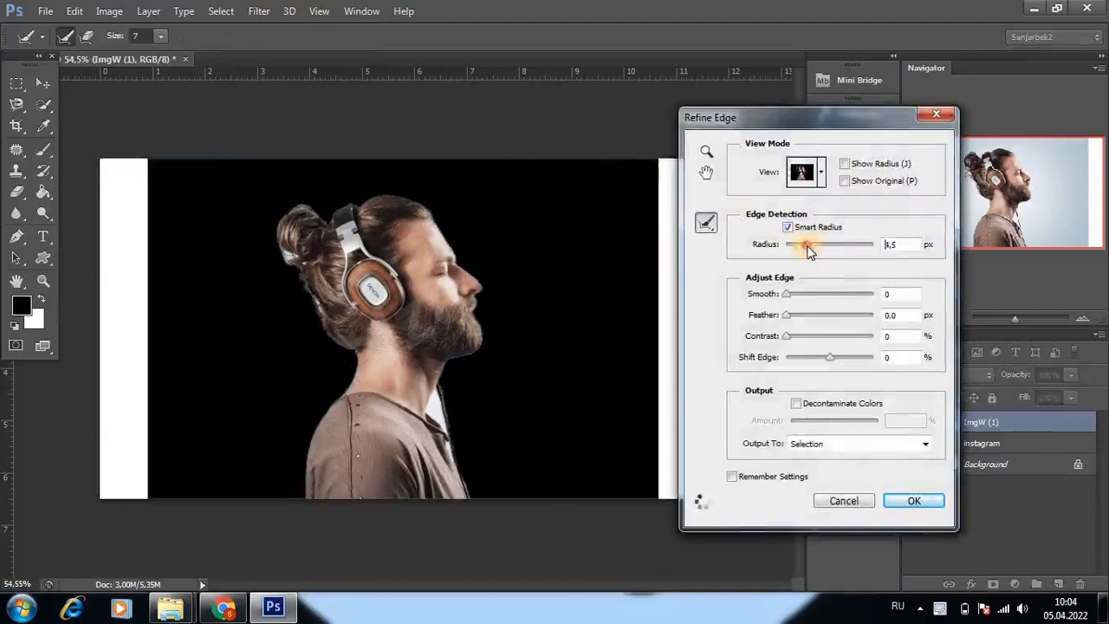
- Refine the hair edges along the bun and the back and top of the head with a size 60 brush
scroll(568, 280, up, 5)
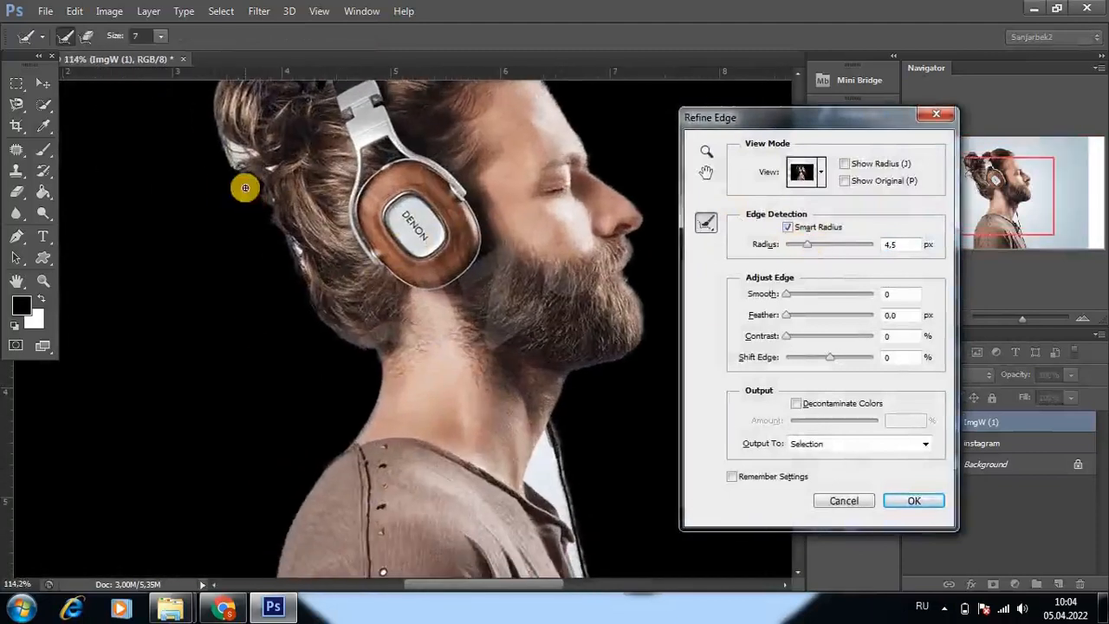
key(bracketleft)
key(bracketleft)
mouse_move(217, 176)
mouse_down()
mouse_move(260, 208)
mouse_move(265, 179)
mouse_move(280, 285)
mouse_up()
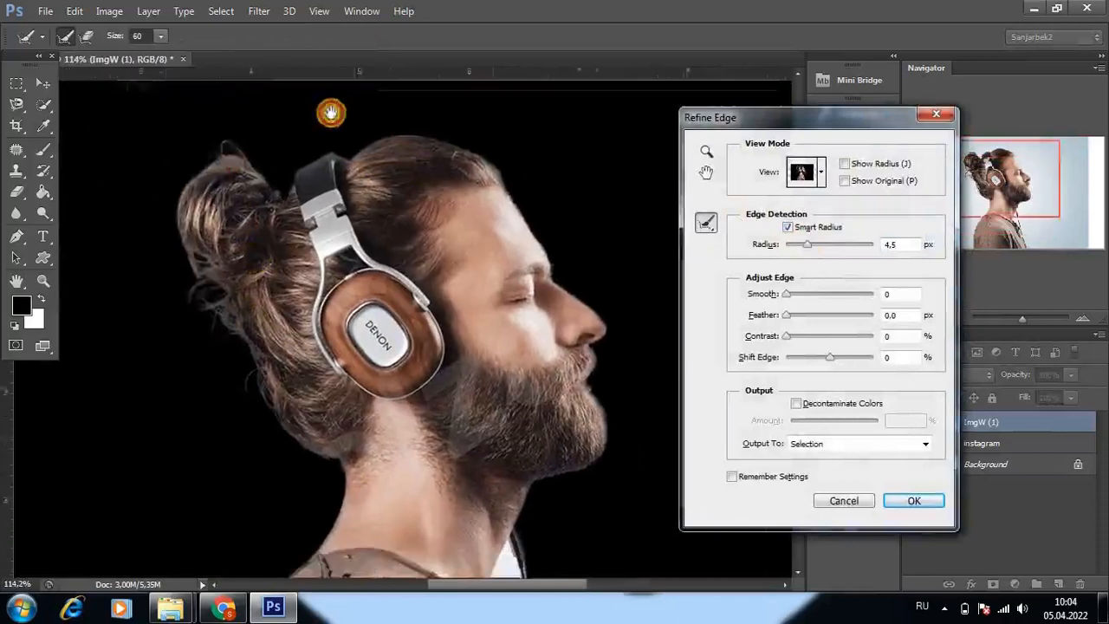
drag(329, 109, 430, 171)
- Brush out the leftover background in the gap between neck, collar and headphone cable, using brush sizes 8 and 5
scroll(371, 309, up, 5)
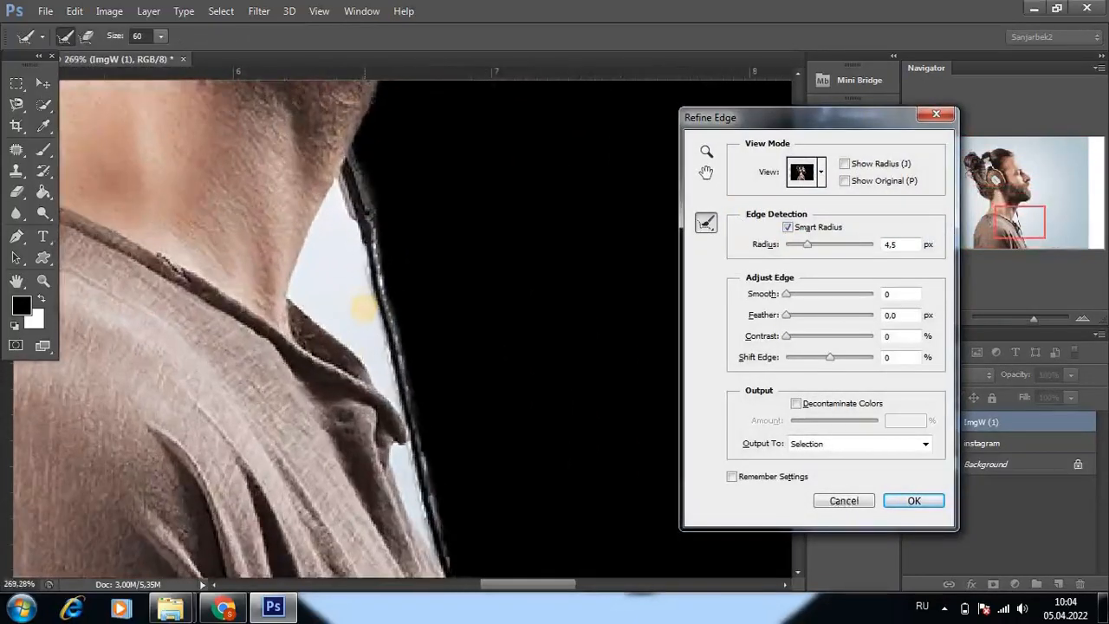
key(bracketleft)
scroll(304, 248, up, 5)
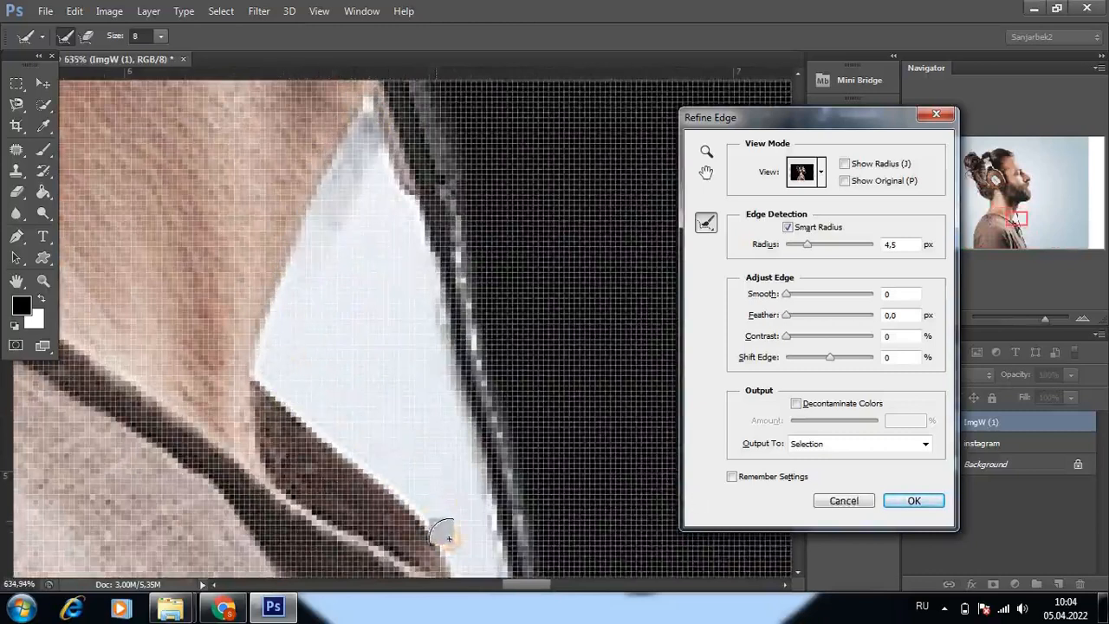
drag(309, 347, 356, 234)
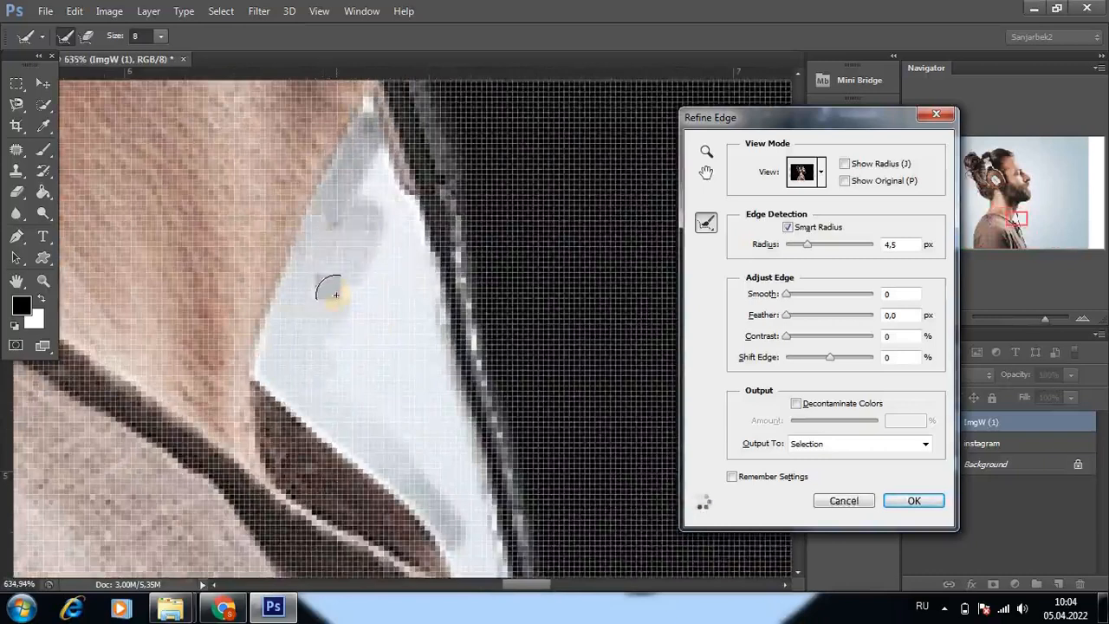
scroll(354, 232, down, 3)
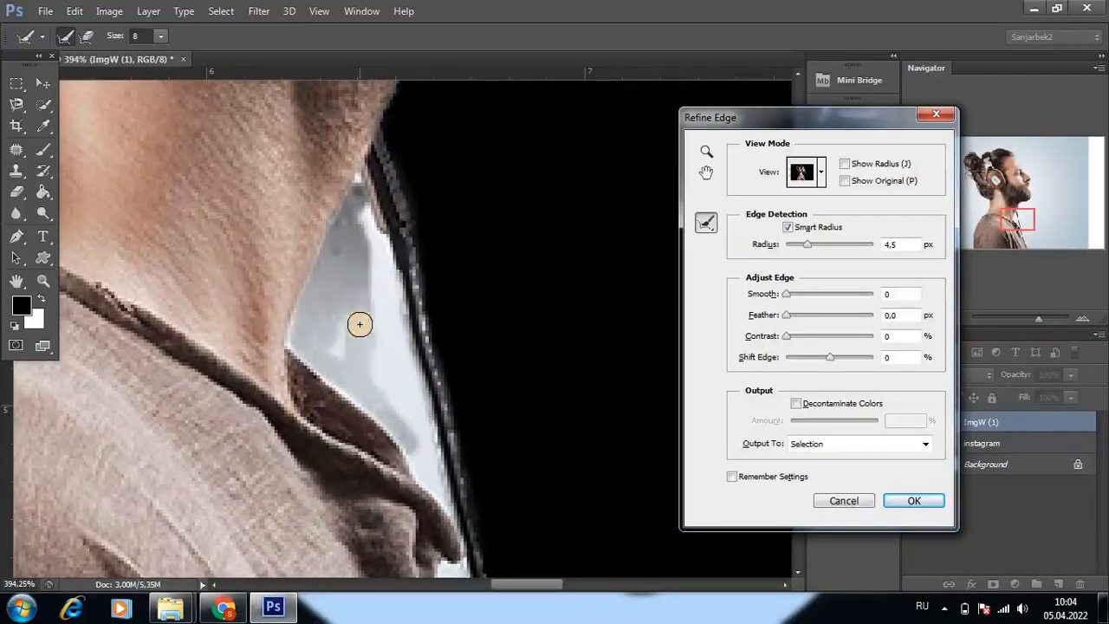
drag(357, 278, 372, 246)
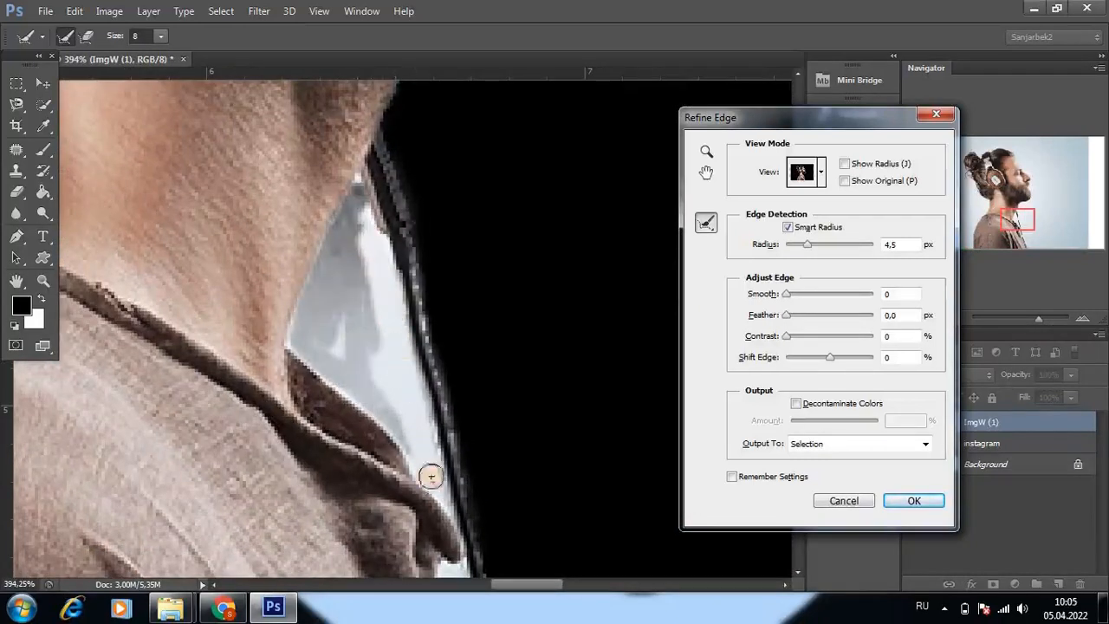
mouse_move(430, 475)
mouse_down()
mouse_move(382, 272)
mouse_move(437, 475)
mouse_up()
mouse_move(382, 350)
mouse_down()
mouse_move(338, 324)
mouse_move(324, 332)
mouse_move(357, 264)
mouse_move(361, 235)
mouse_move(346, 221)
mouse_move(329, 358)
mouse_up()
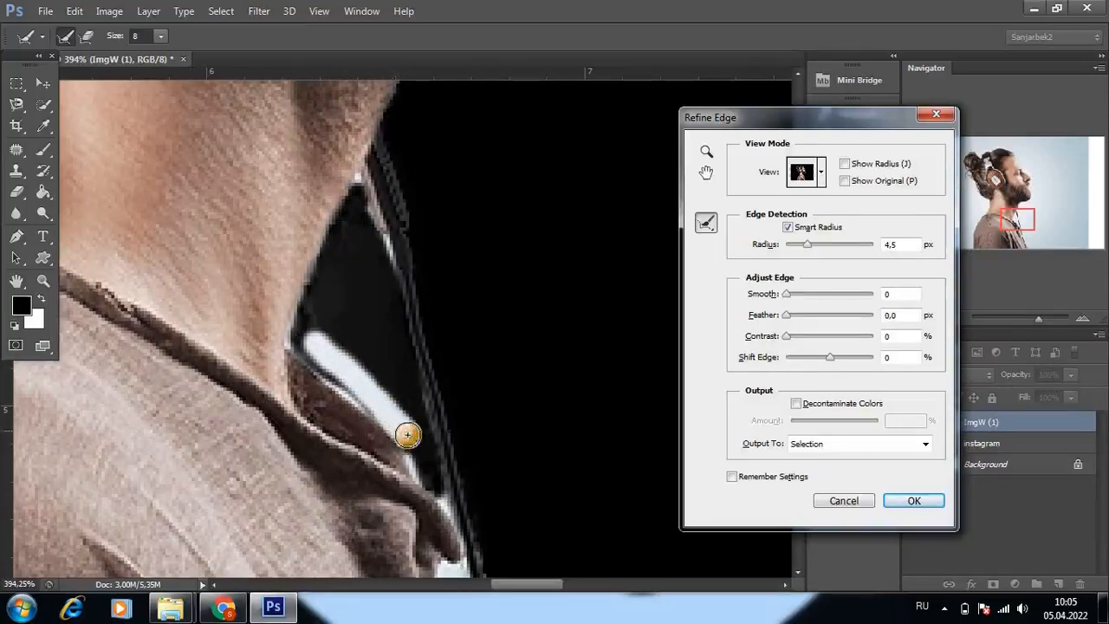
scroll(359, 199, up, 2)
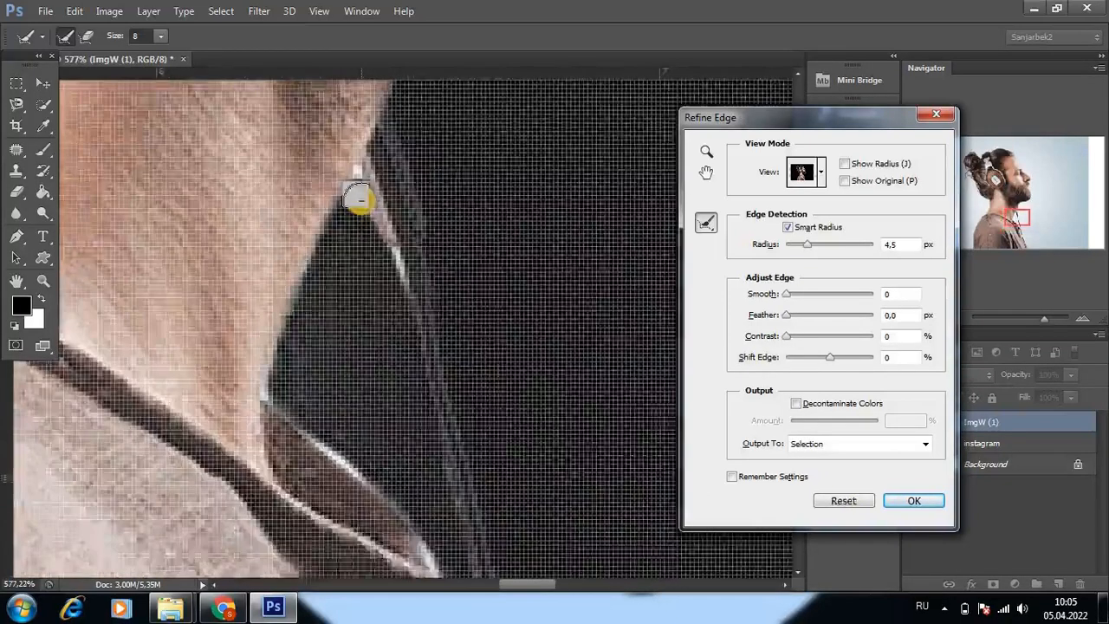
mouse_move(367, 212)
mouse_down()
mouse_move(396, 282)
mouse_move(380, 221)
mouse_move(382, 249)
mouse_move(302, 356)
mouse_move(352, 404)
mouse_up()
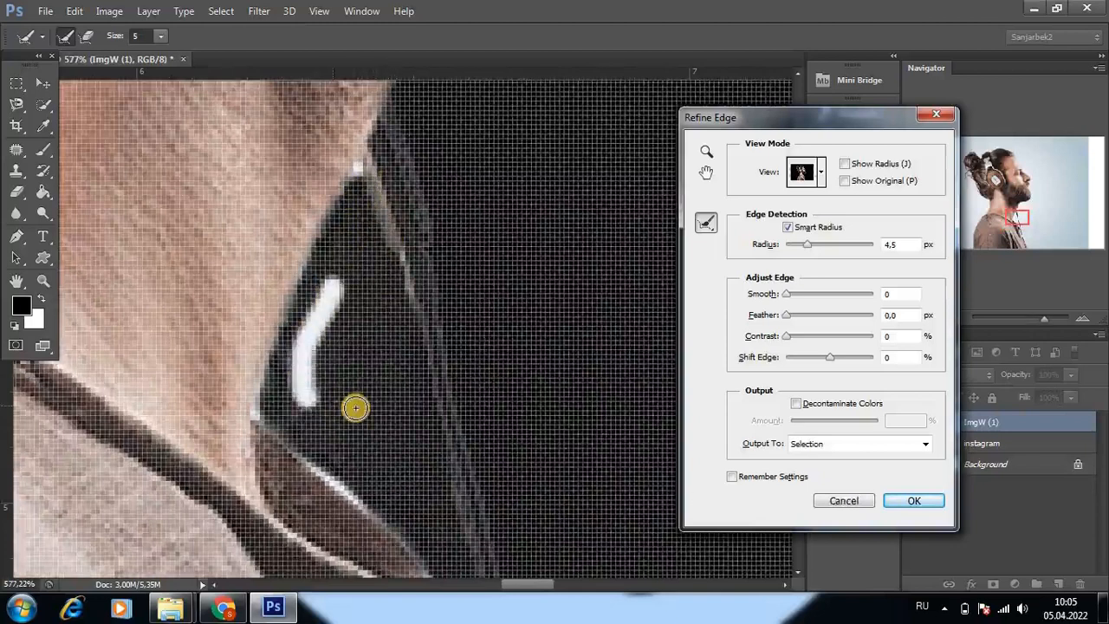
- Brush out the leftover background between the shirt front and the cable below the collar with a size 5 brush
scroll(355, 404, down, 4)
scroll(359, 292, up, 5)
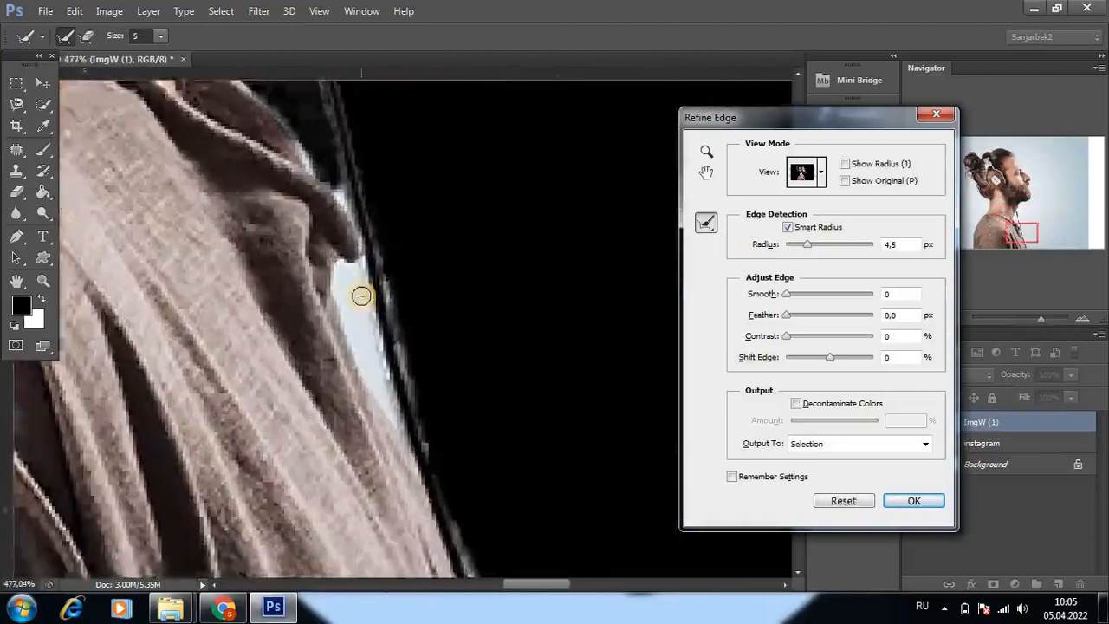
drag(366, 359, 350, 278)
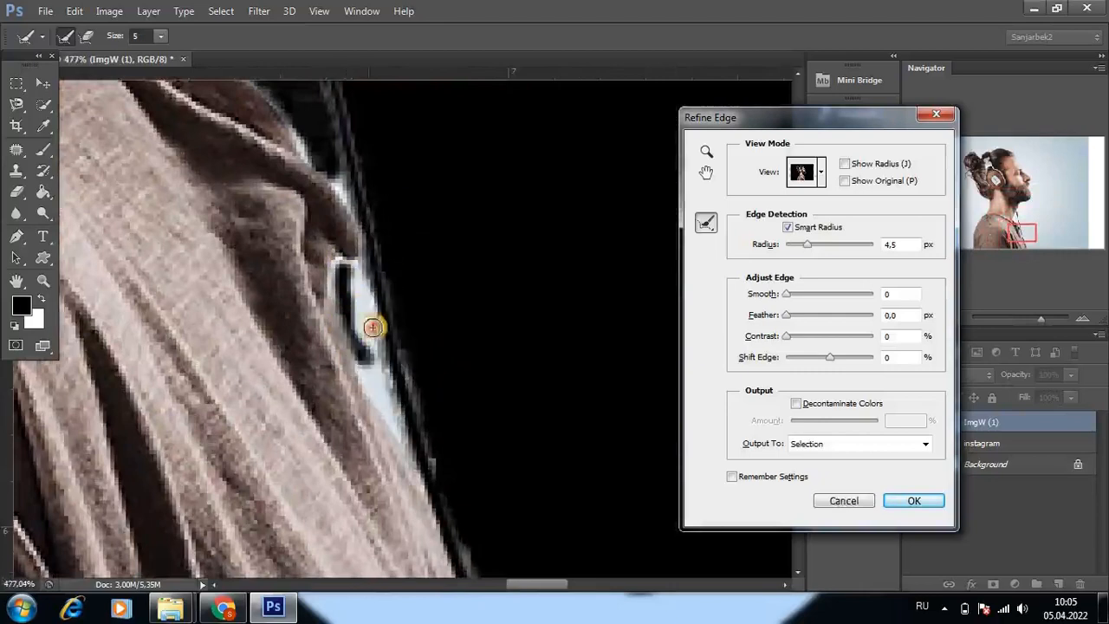
mouse_move(372, 327)
mouse_down()
mouse_move(375, 369)
mouse_move(357, 312)
mouse_move(379, 391)
mouse_move(349, 318)
mouse_move(380, 402)
mouse_move(353, 272)
mouse_up()
scroll(371, 364, down, 6)
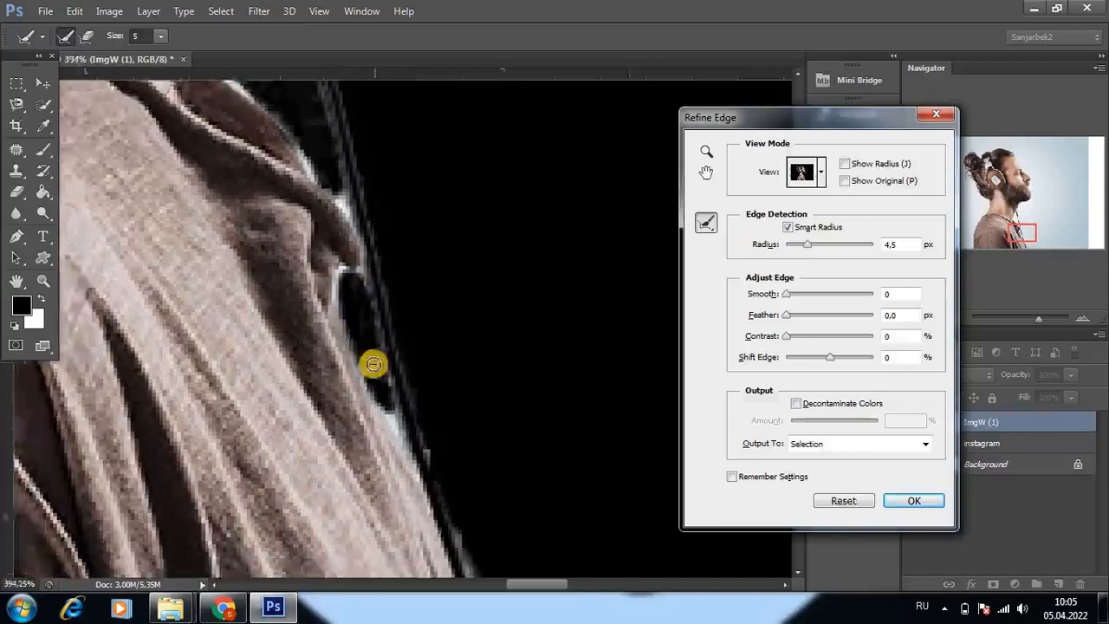
scroll(469, 402, up, 4)
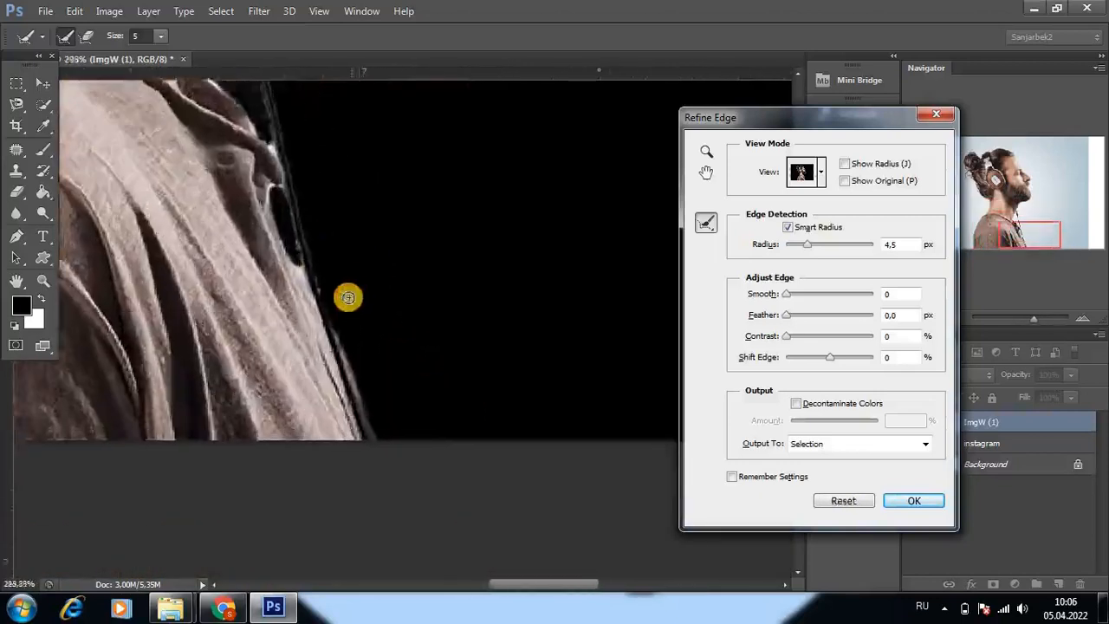
mouse_move(382, 421)
mouse_down()
mouse_move(357, 350)
mouse_move(331, 367)
mouse_up()
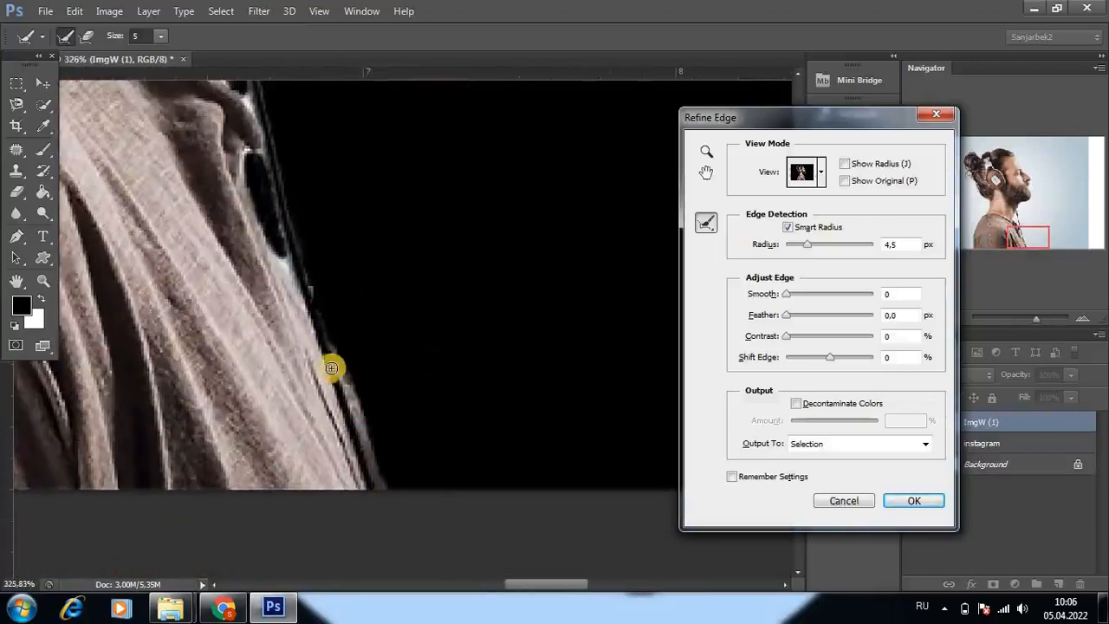
- Refine the edges of the beard, forehead and nose with a size 25 brush
scroll(421, 453, down, 4)
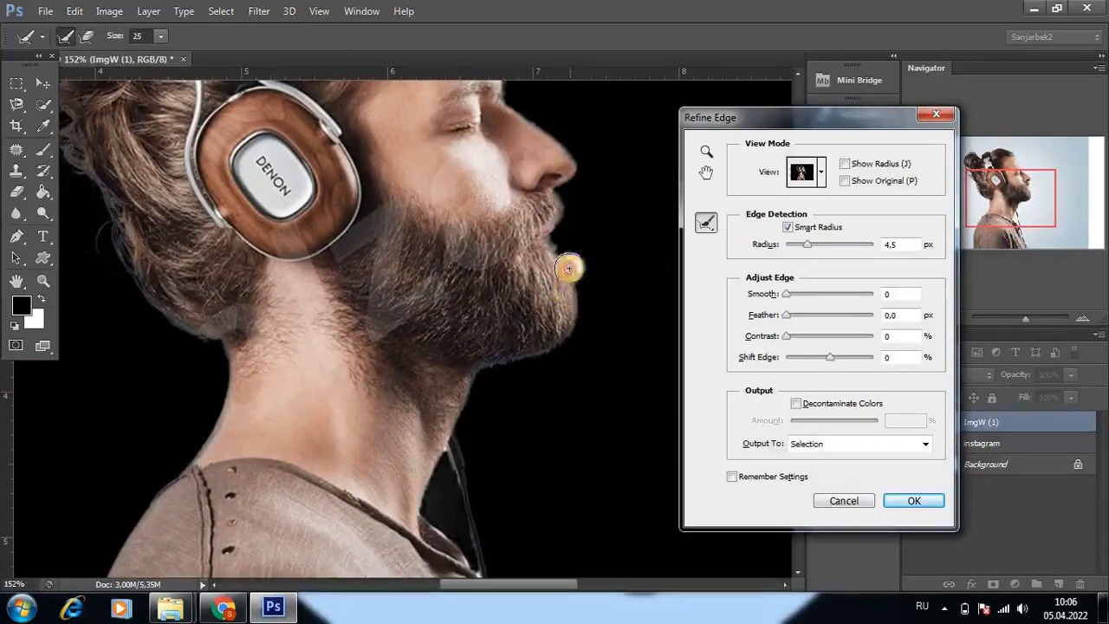
mouse_move(568, 269)
mouse_down()
mouse_move(562, 353)
mouse_move(490, 372)
mouse_up()
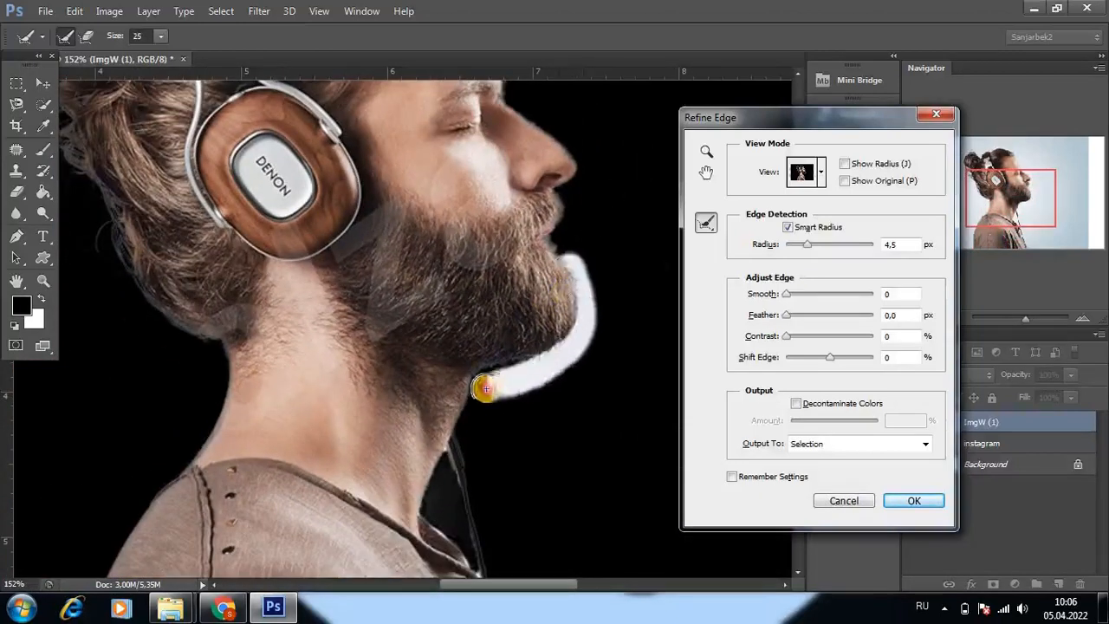
scroll(520, 173, up, 4)
drag(452, 153, 471, 202)
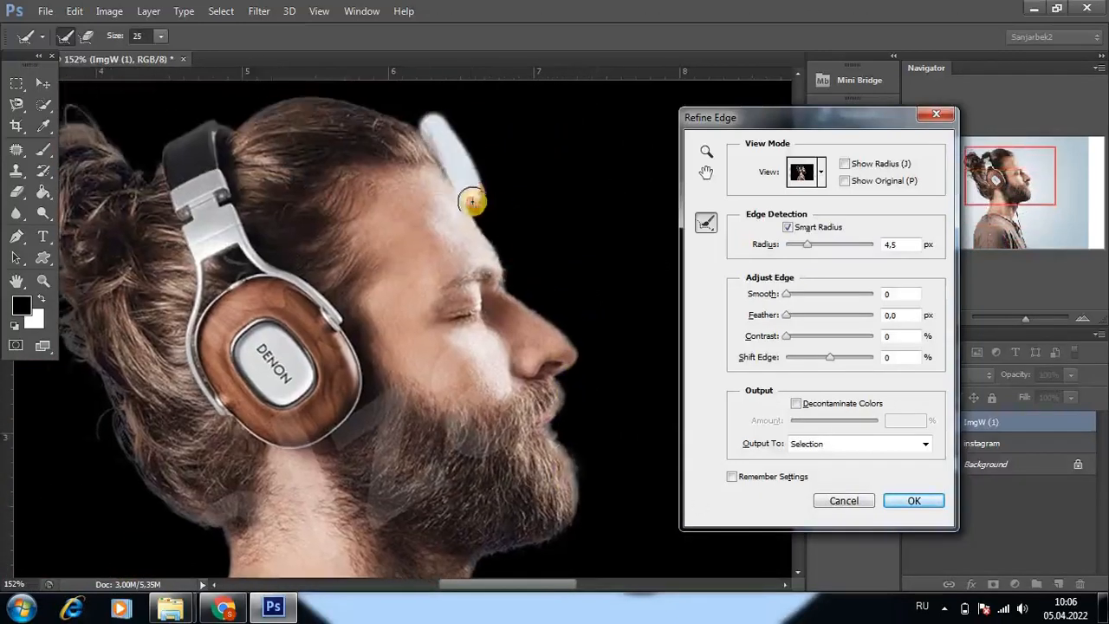
mouse_move(567, 323)
mouse_down()
mouse_move(594, 282)
mouse_move(575, 289)
mouse_move(560, 321)
mouse_up()
- Enable Decontaminate Colors, raise its amount to the maximum, and output the refined selection to a new layer with layer mask
scroll(589, 329, down, 3)
scroll(342, 391, down, 3)
scroll(396, 448, up, 3)
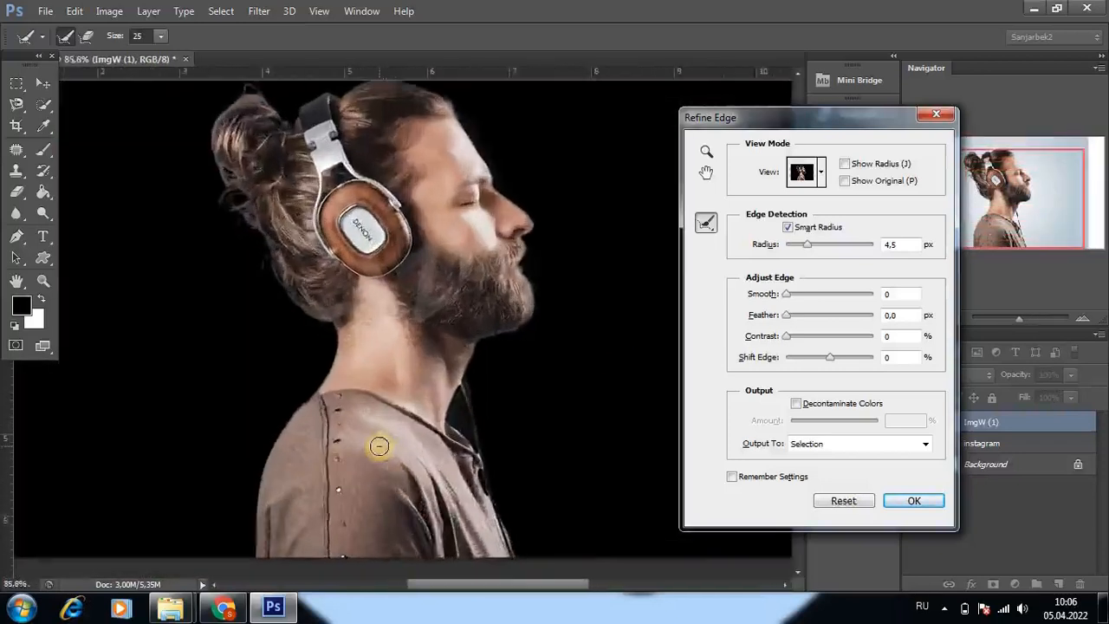
scroll(379, 445, down, 3)
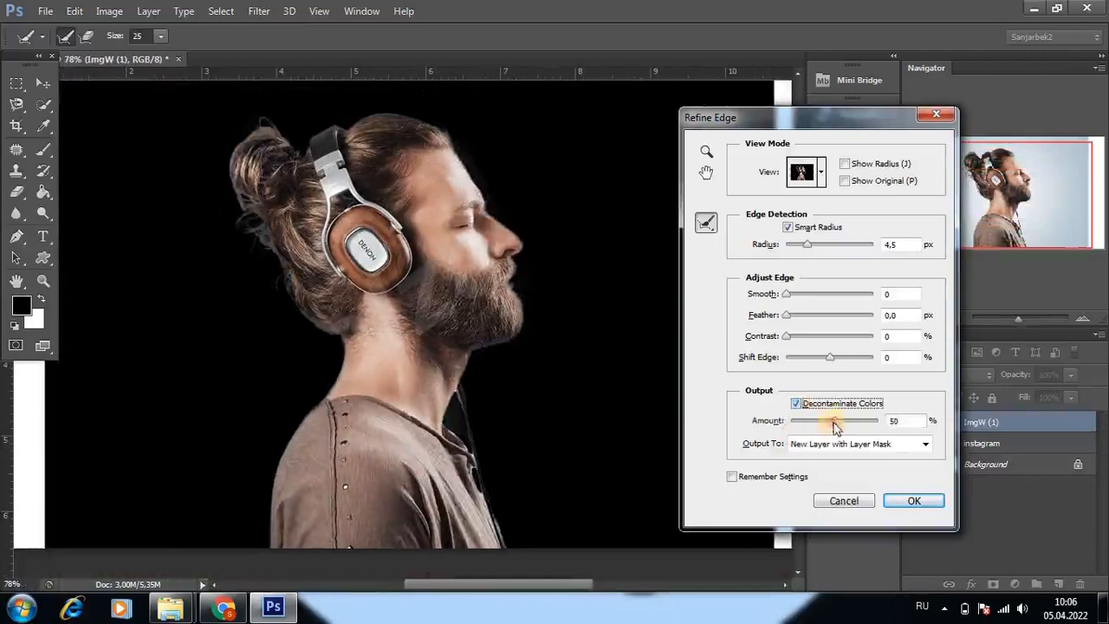
drag(835, 425, 878, 421)
click(909, 501)
- Reposition the man cutout over the orange scribble with the Move Tool
key(v)
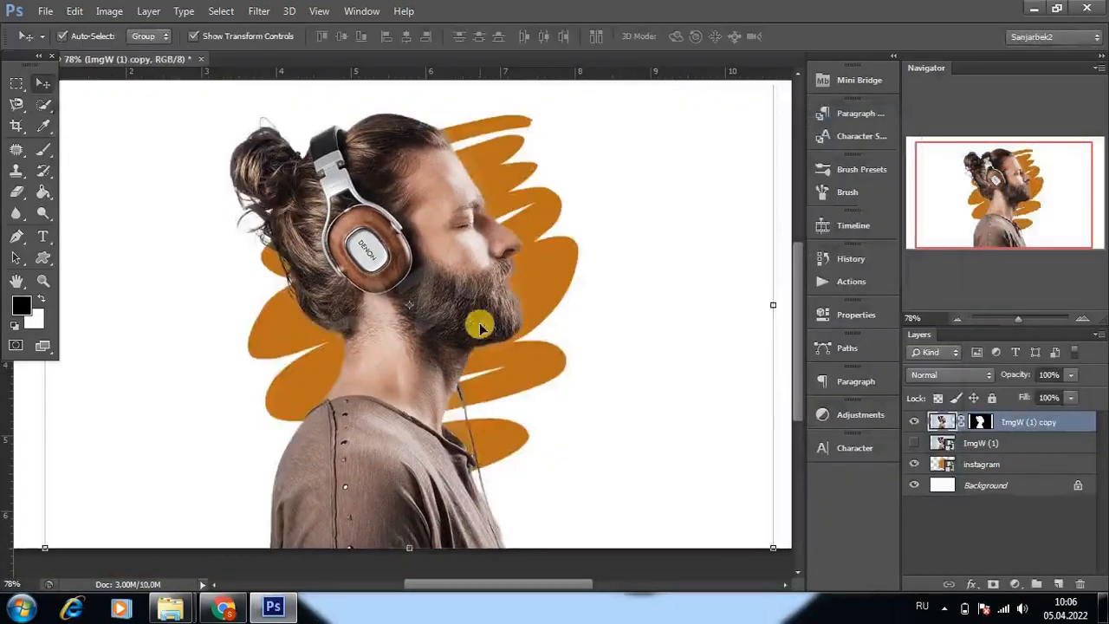
scroll(471, 317, down, 3)
drag(455, 303, 468, 294)
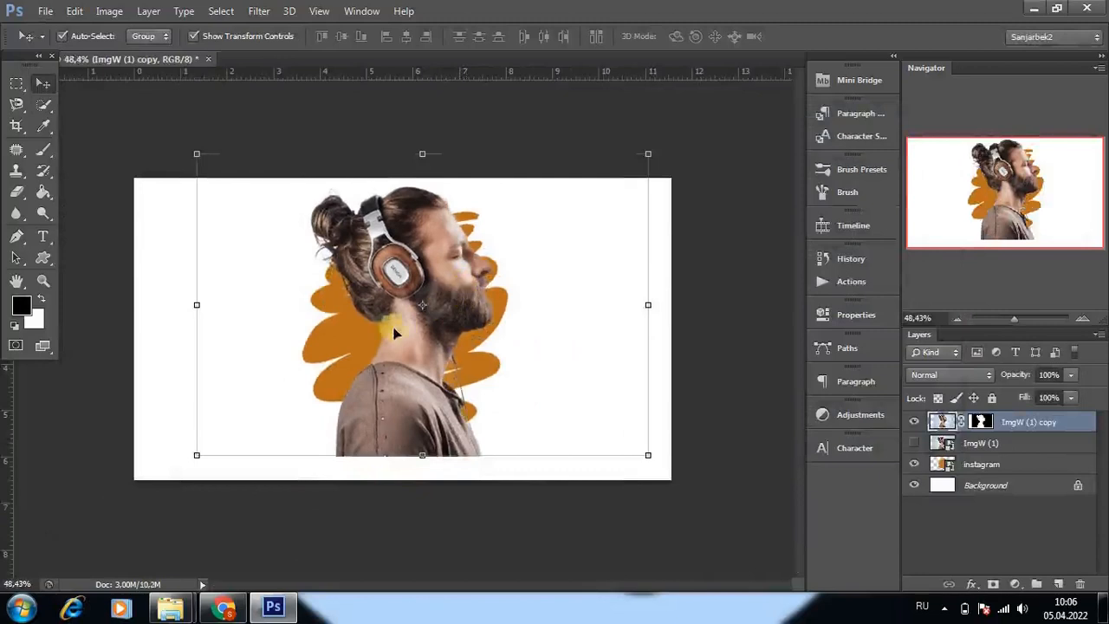
click(509, 288)
click(578, 212)
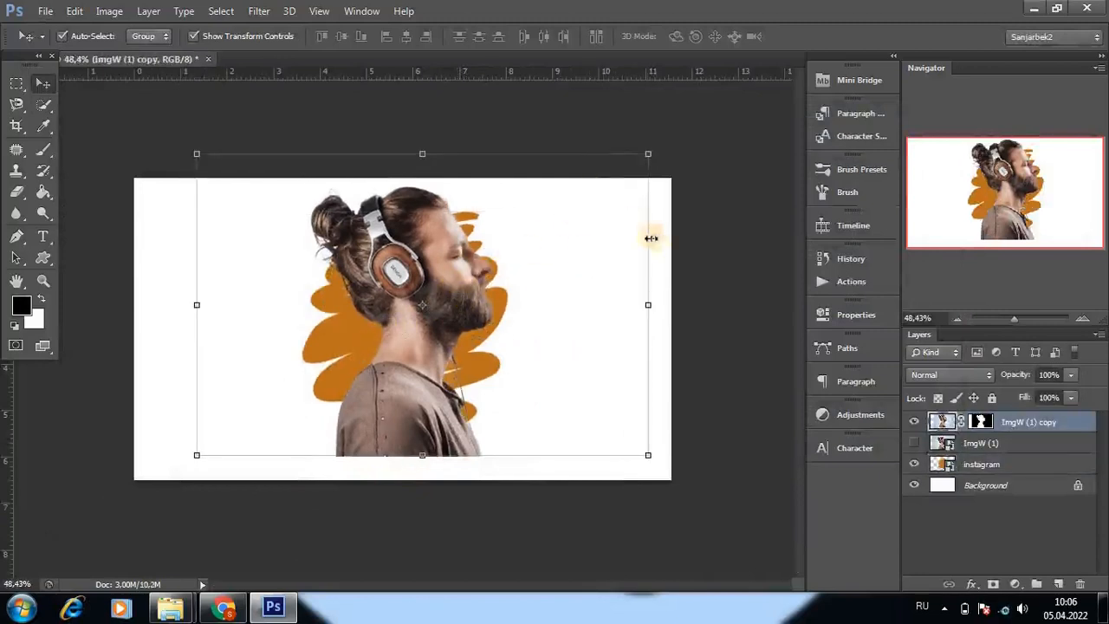
- Delete the hidden original ImgW (1) layer and convert the ImgW (1) copy layer to a smart object
click(986, 444)
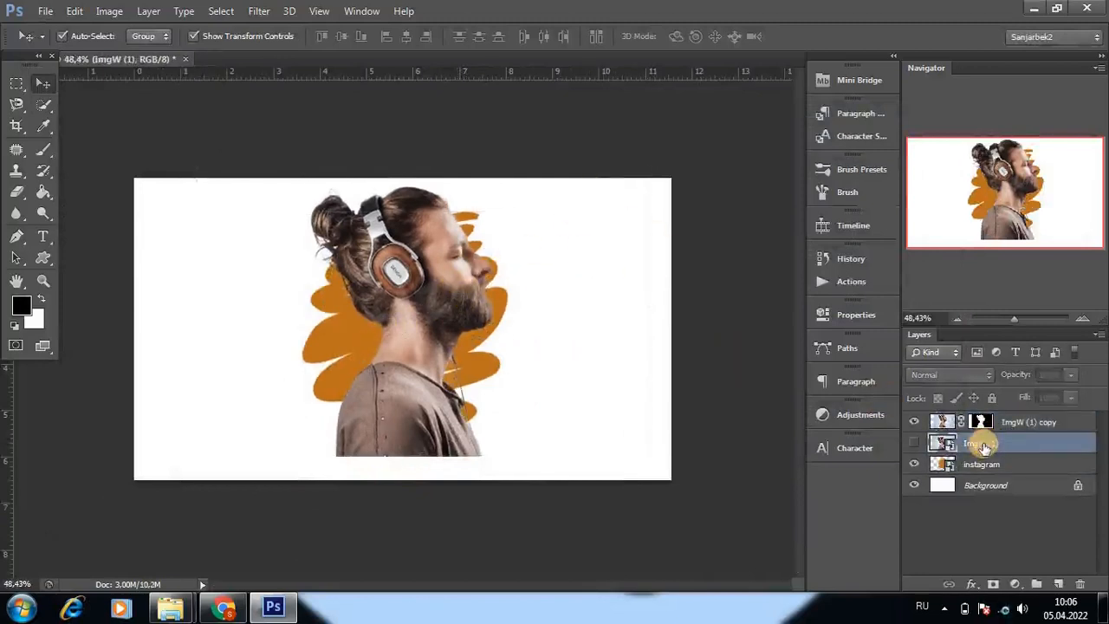
key(Delete)
click(1024, 421)
right_click(1027, 421)
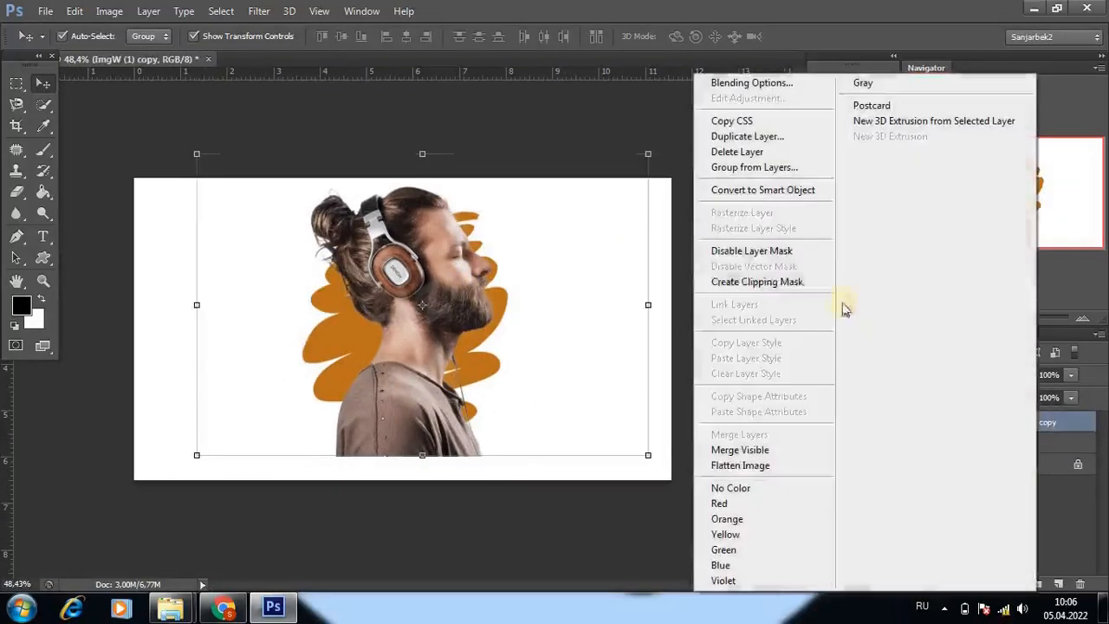
click(760, 192)
- Start a free transform of the man cutout and close the ESET Smart Security pop-ups covering the canvas
key(ctrl+t)
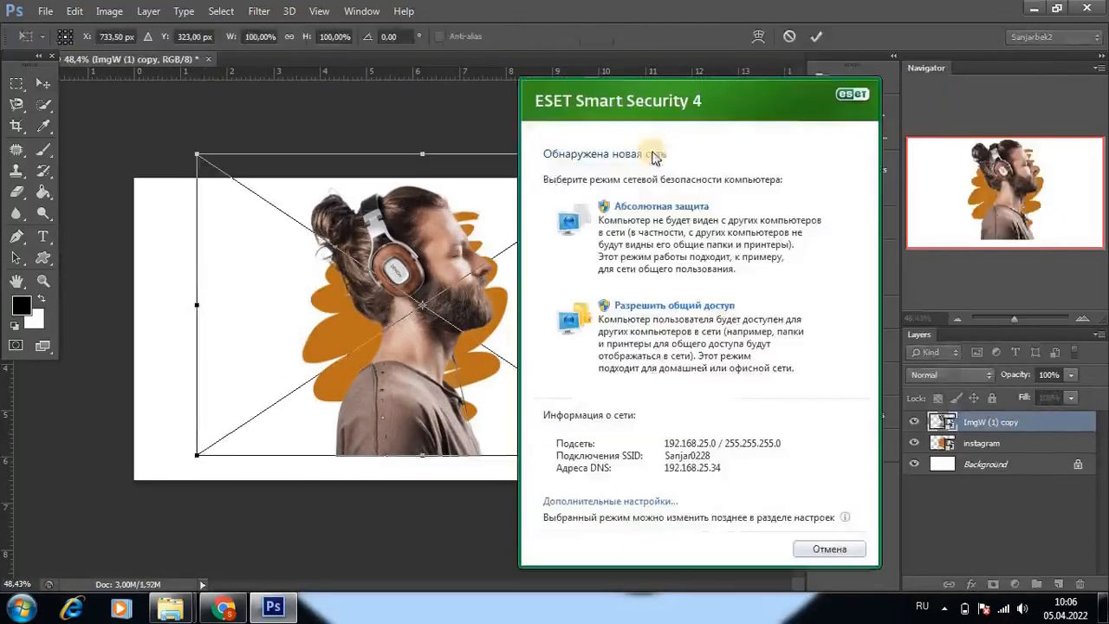
click(835, 554)
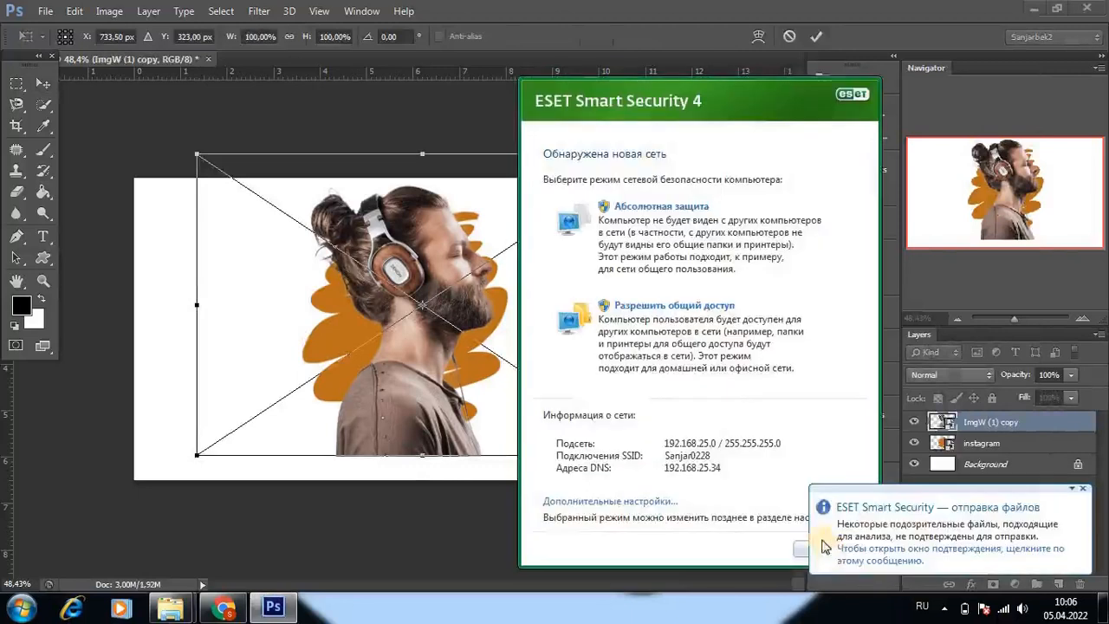
click(1085, 492)
click(856, 553)
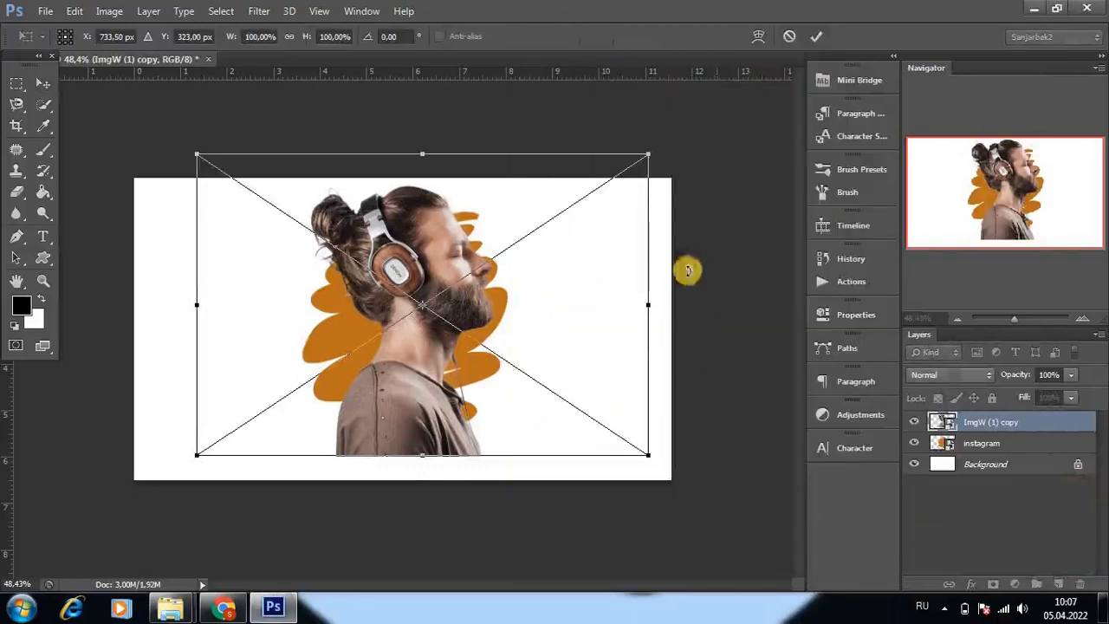
- Scale the man cutout to about 91% and reposition it slightly higher over the orange scribble
drag(647, 155, 626, 176)
scroll(437, 318, up, 2)
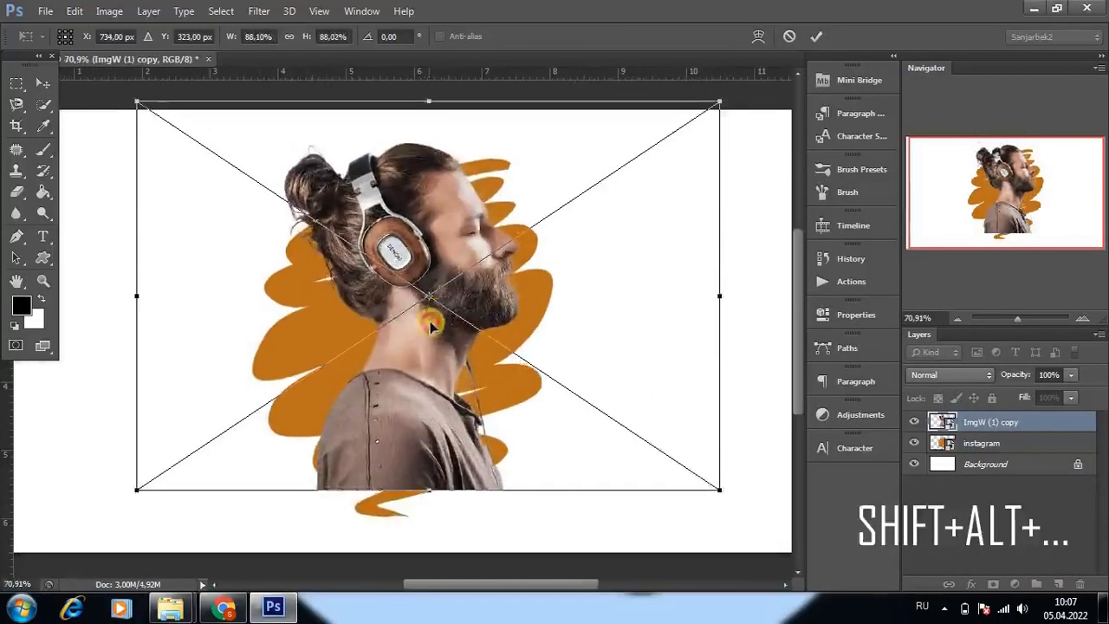
drag(430, 325, 424, 318)
key(ctrl+0)
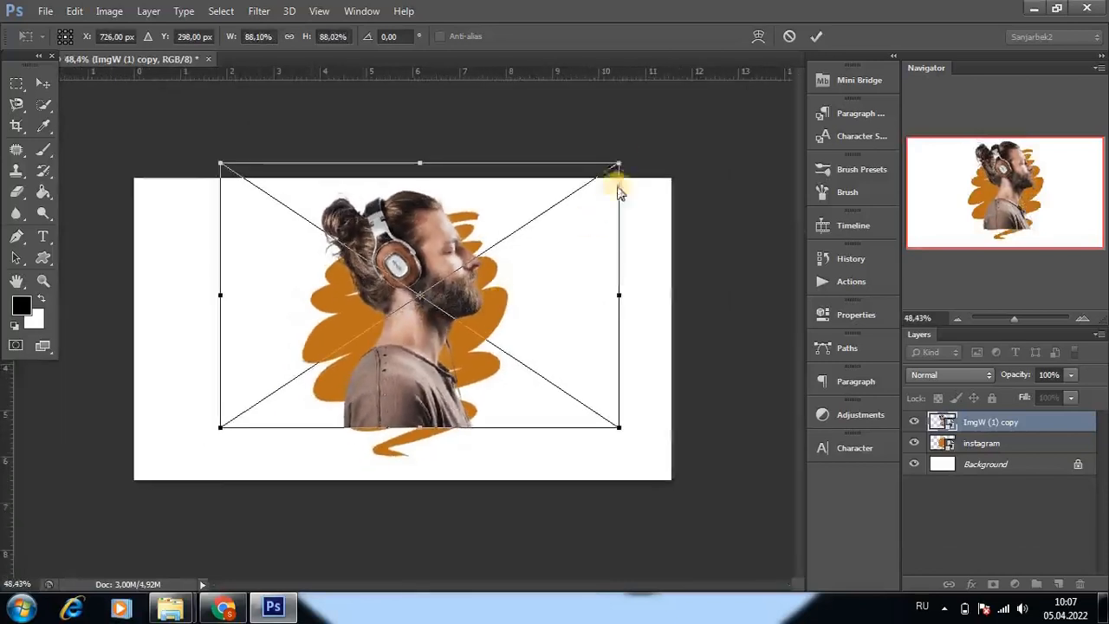
drag(620, 158, 622, 156)
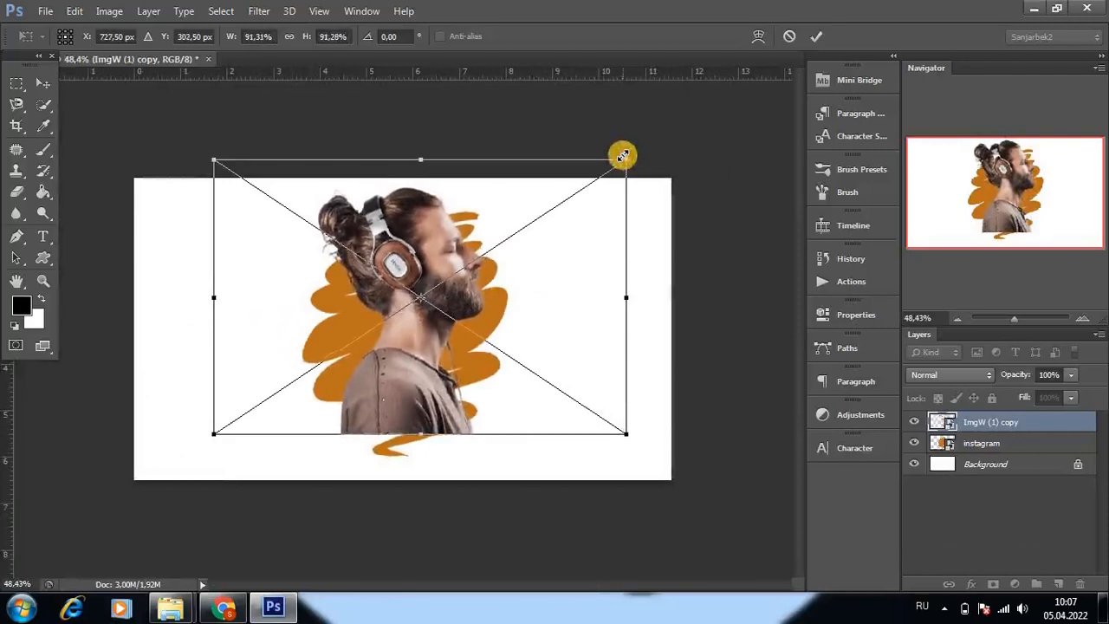
key(Return)
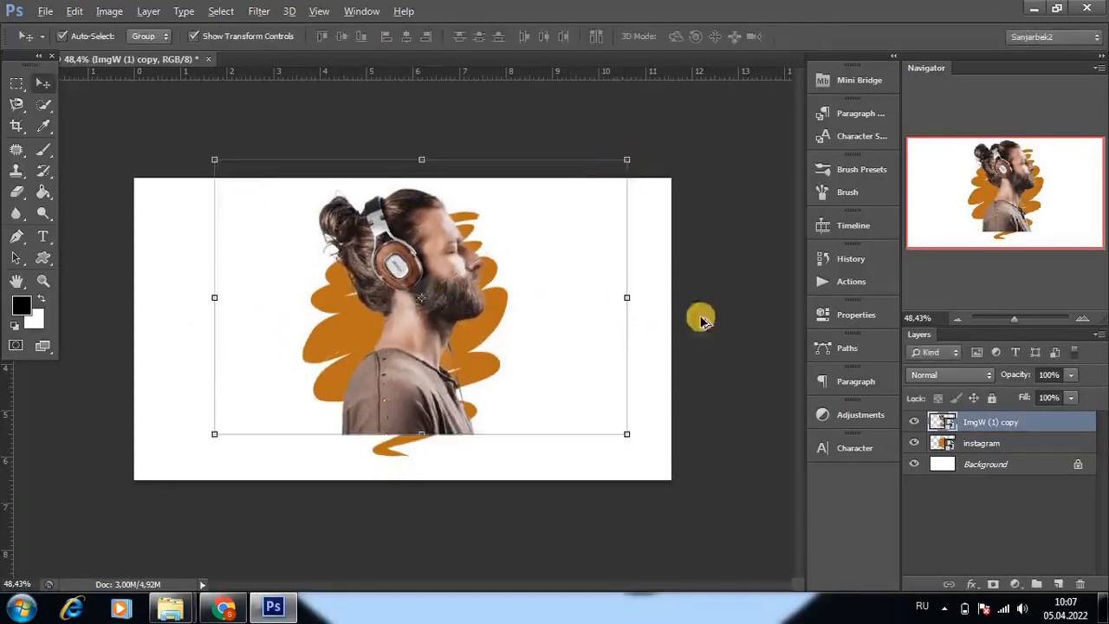
- Clip the ImgW (1) copy layer to the instagram layer and add a white layer mask to it
scroll(735, 344, up, 1)
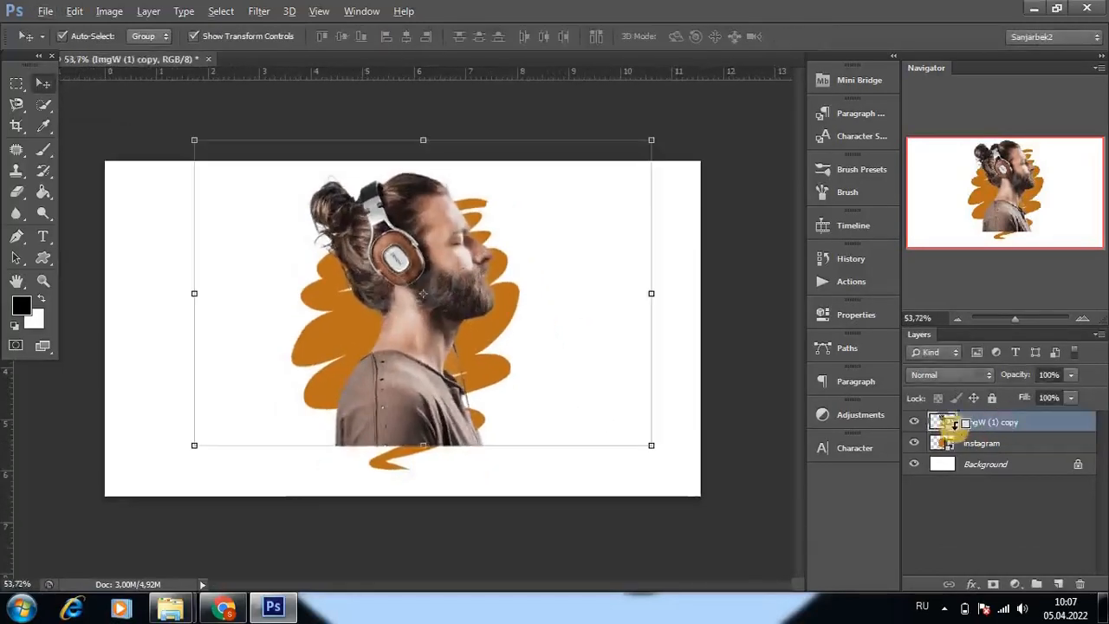
alt+click(955, 425)
click(968, 449)
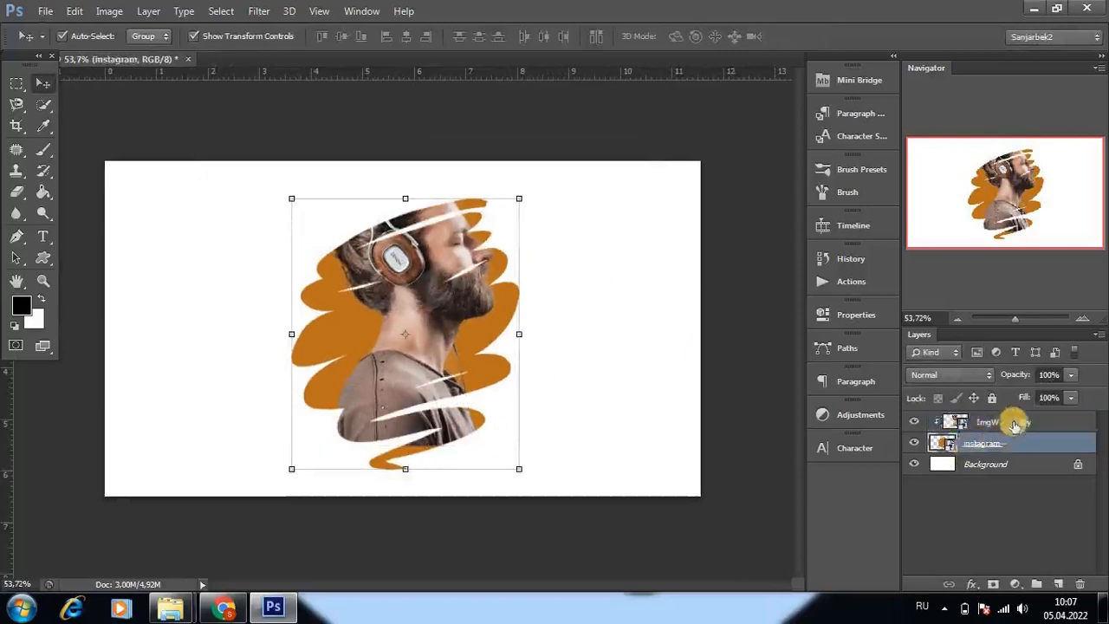
click(1016, 421)
click(994, 585)
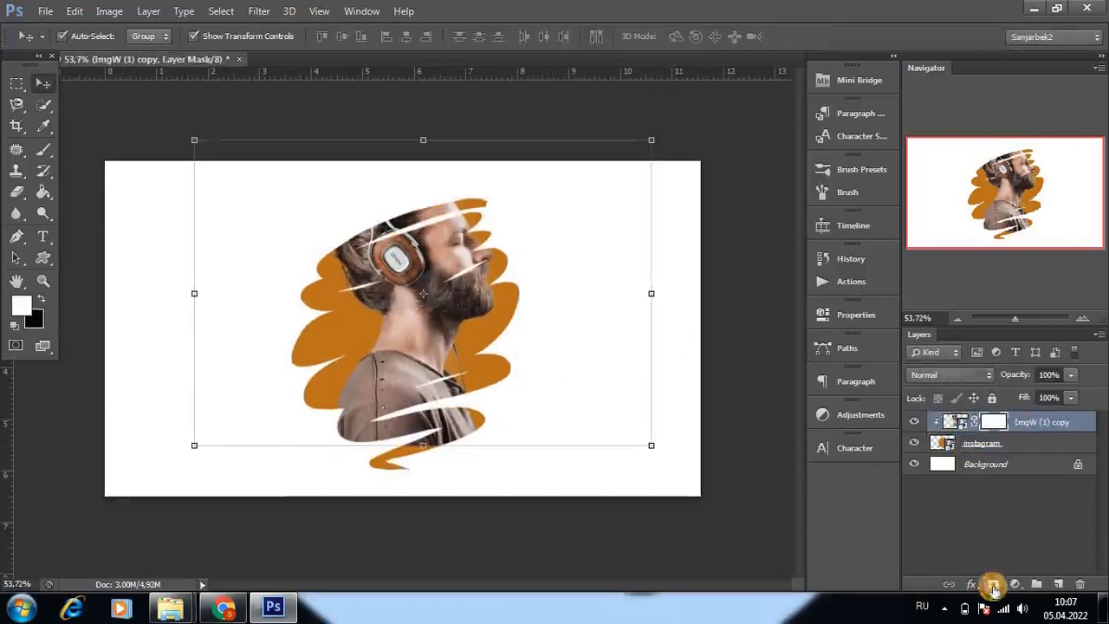
- Rasterize the instagram layer
click(990, 446)
right_click(1007, 441)
click(723, 238)
scroll(442, 310, up, 3)
scroll(476, 316, down, 2)
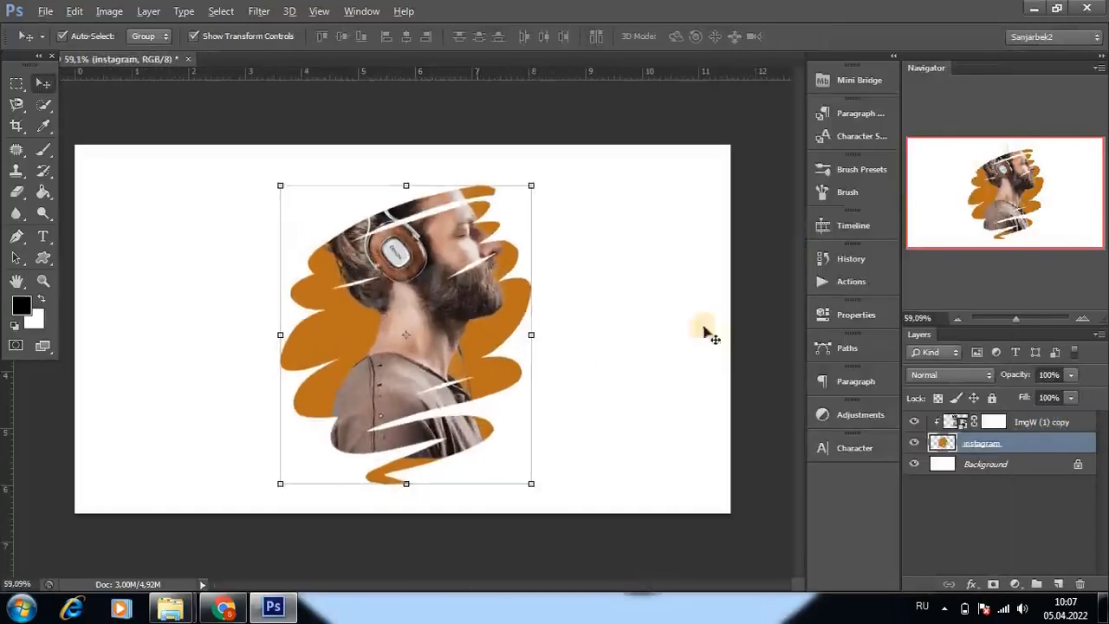
- Load the man cutout's outline as a selection and activate the Brush Tool with the instagram layer as the target
click(953, 421)
ctrl+click(953, 421)
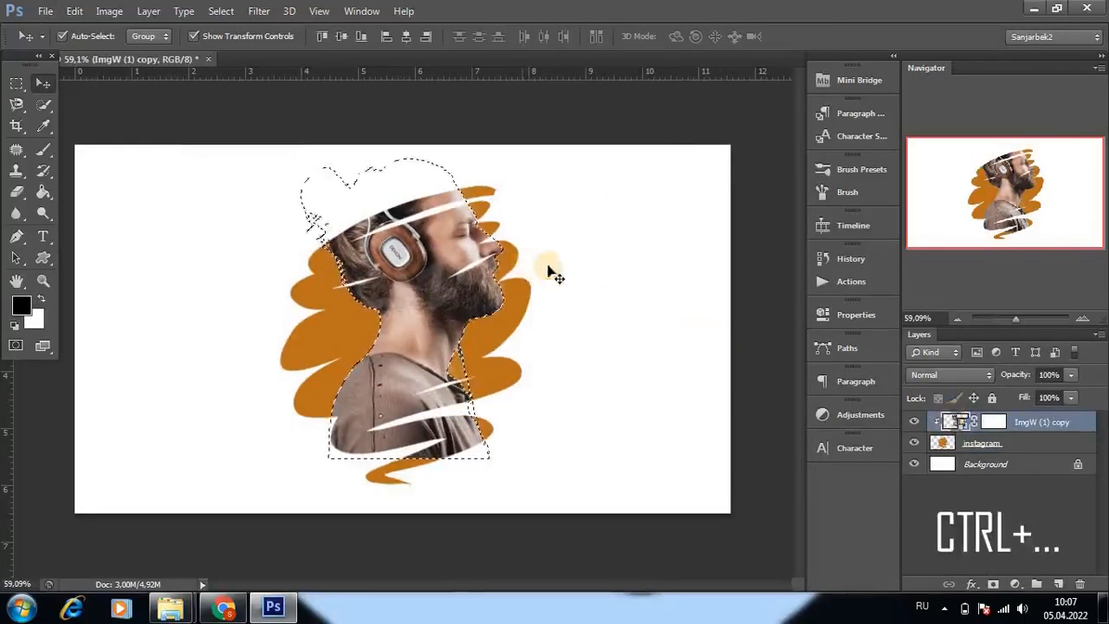
click(39, 150)
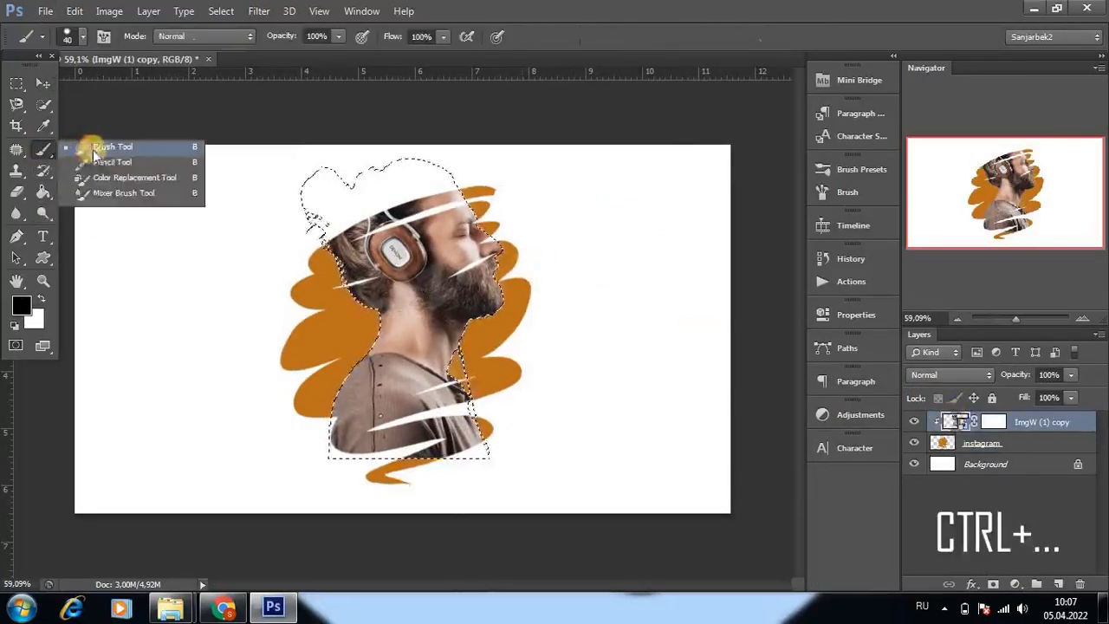
click(104, 149)
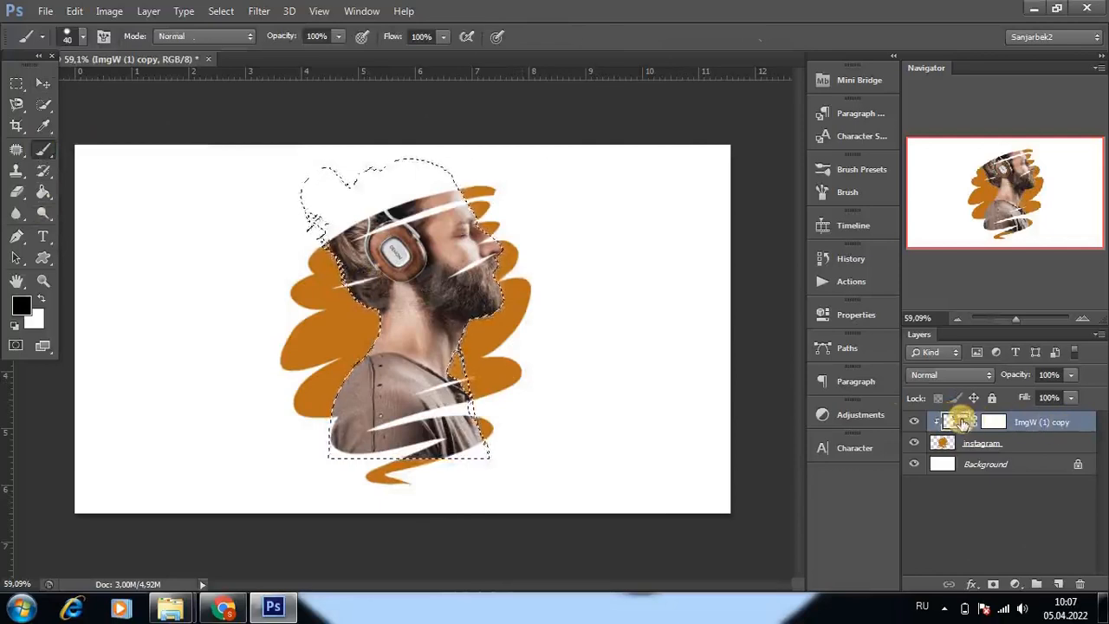
click(979, 442)
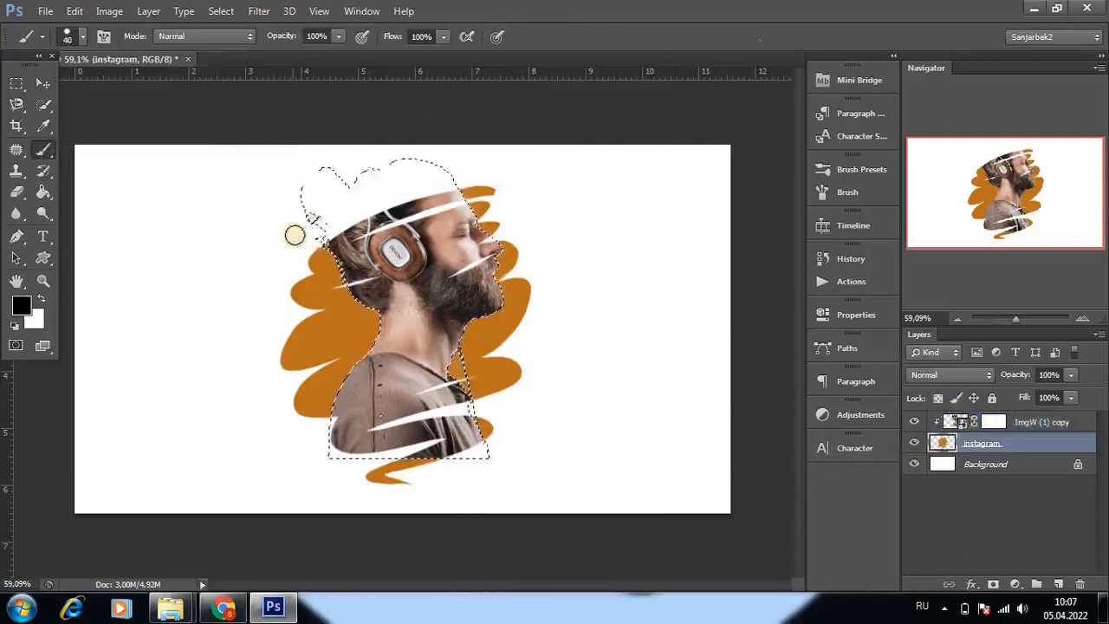
- Paint inside the selection on the instagram layer to reveal the man's hair bun, headband and top of the head
scroll(370, 251, up, 6)
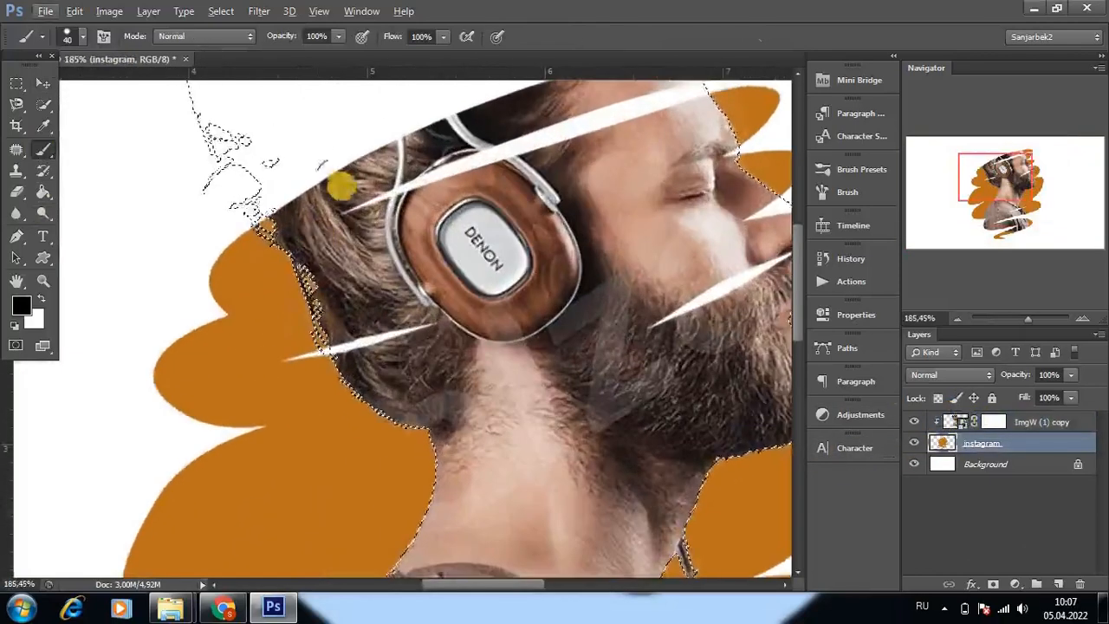
scroll(363, 231, down, 6)
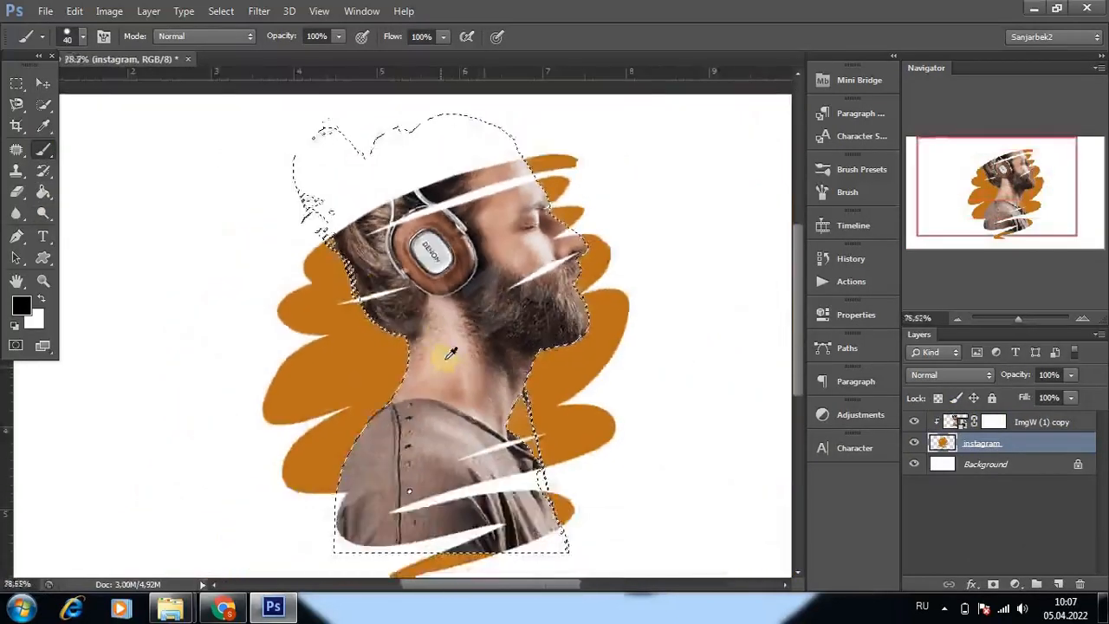
scroll(391, 335, up, 5)
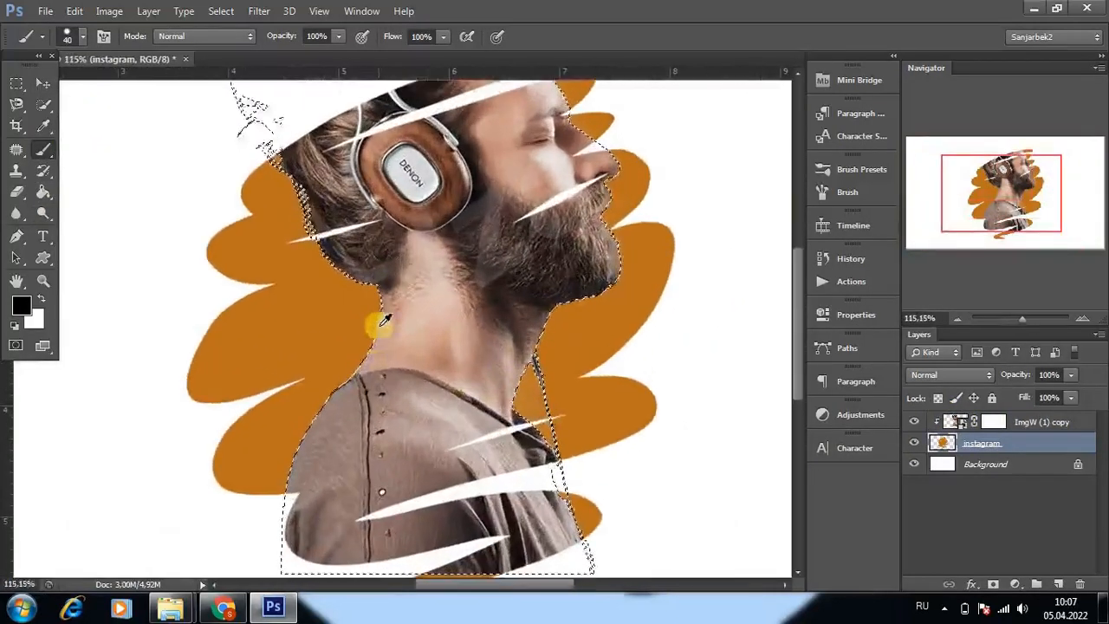
key(ctrl+d)
scroll(414, 367, down, 1)
scroll(415, 367, up, 3)
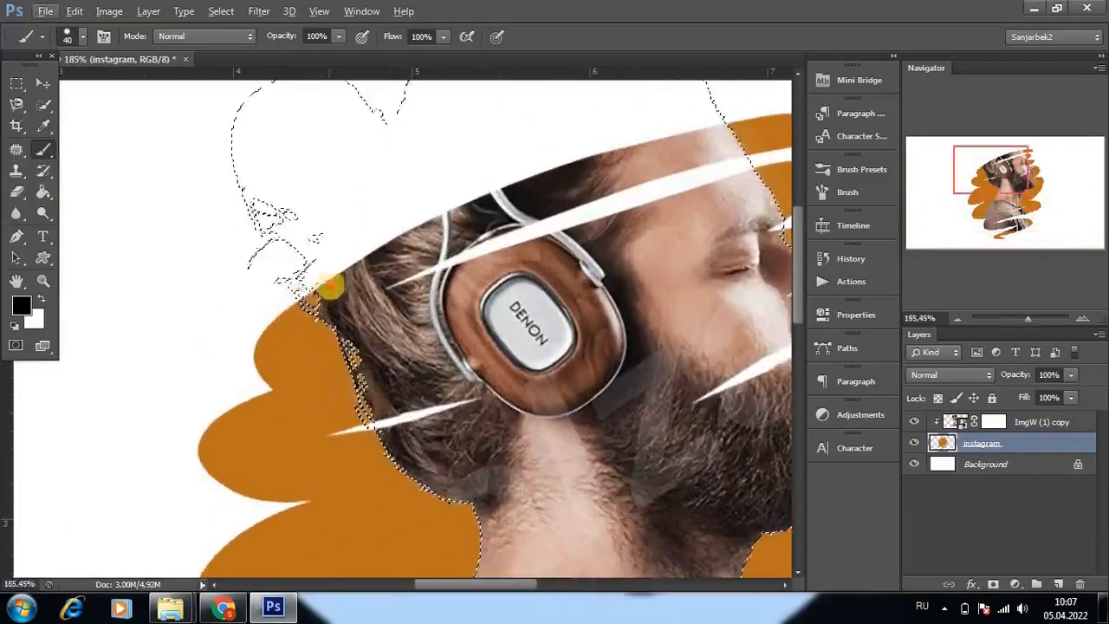
drag(266, 182, 239, 99)
scroll(239, 99, up, 3)
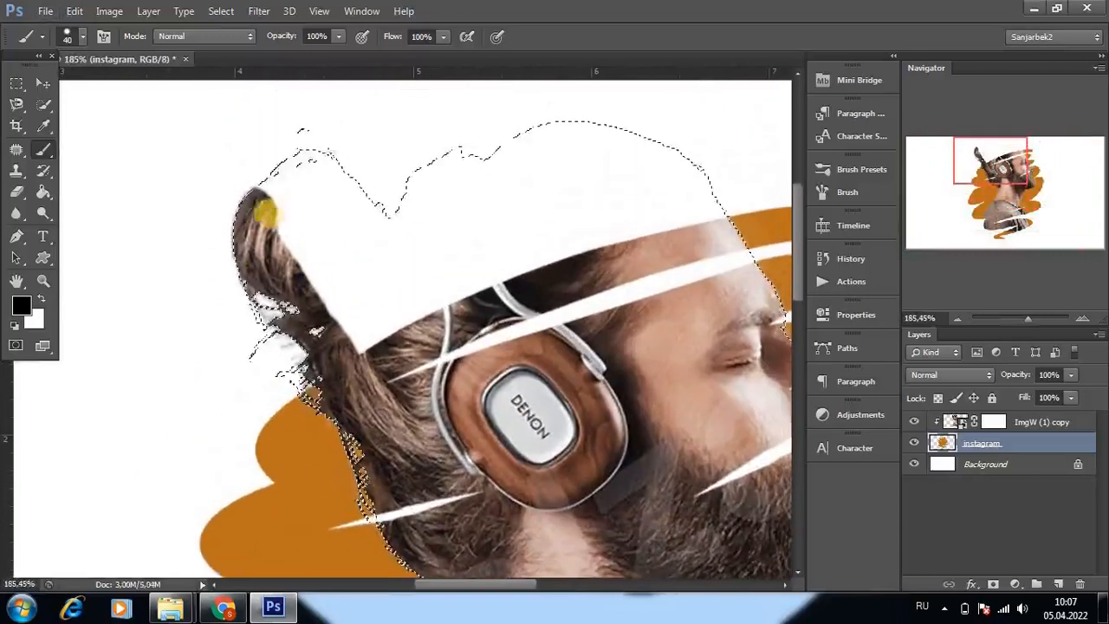
mouse_move(509, 161)
mouse_down()
mouse_move(673, 168)
mouse_move(723, 251)
mouse_move(527, 333)
mouse_move(376, 378)
mouse_up()
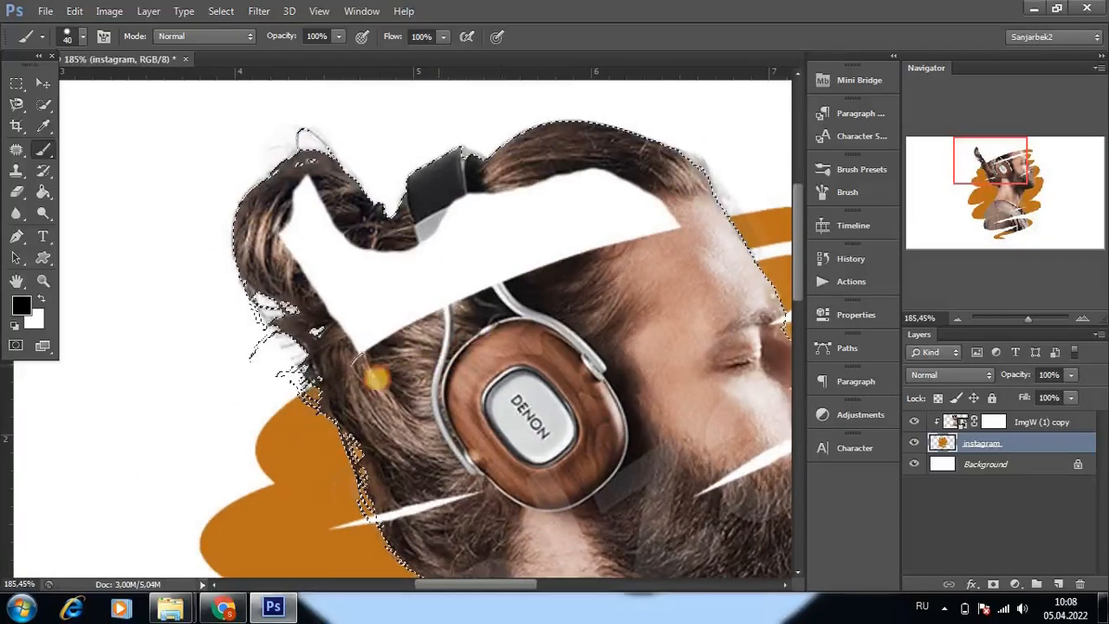
mouse_move(290, 216)
mouse_down()
mouse_move(305, 195)
mouse_move(372, 334)
mouse_move(654, 243)
mouse_move(552, 243)
mouse_move(309, 301)
mouse_move(557, 213)
mouse_move(349, 244)
mouse_up()
mouse_move(329, 312)
mouse_down()
mouse_move(318, 159)
mouse_move(296, 213)
mouse_move(332, 323)
mouse_up()
- Paint over the white gap across the hair behind the neck on the instagram layer
scroll(566, 188, down, 6)
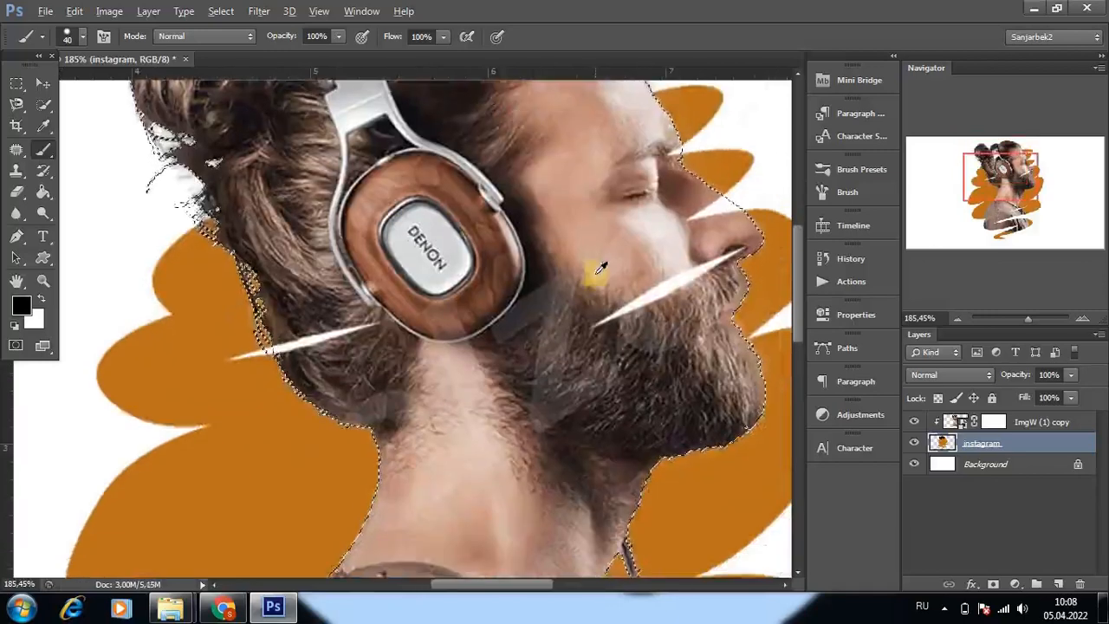
scroll(538, 364, up, 4)
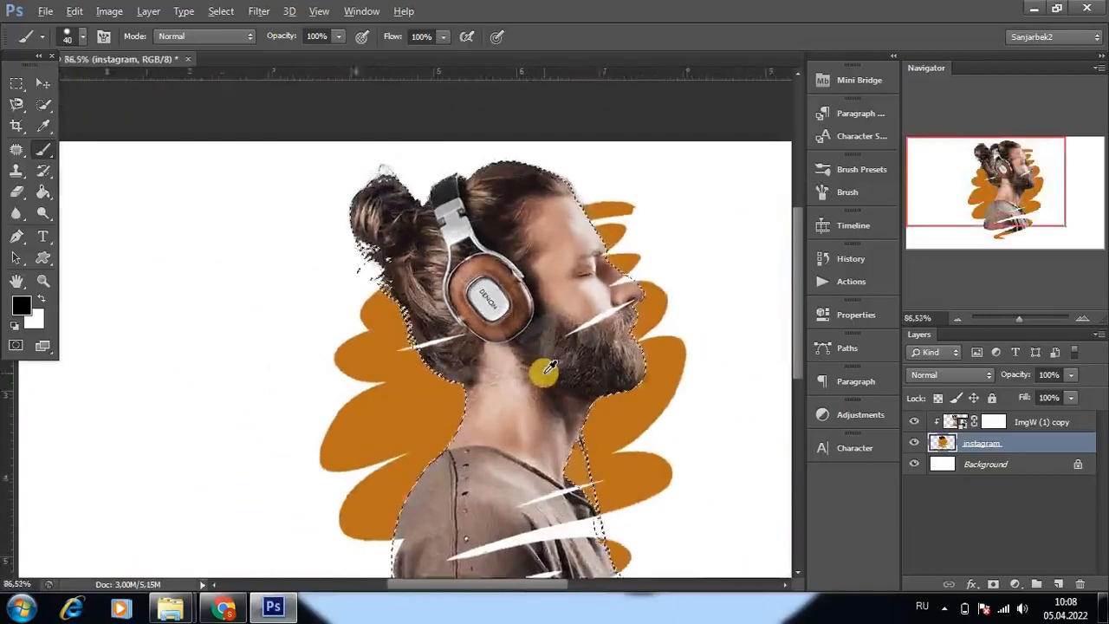
scroll(416, 352, up, 4)
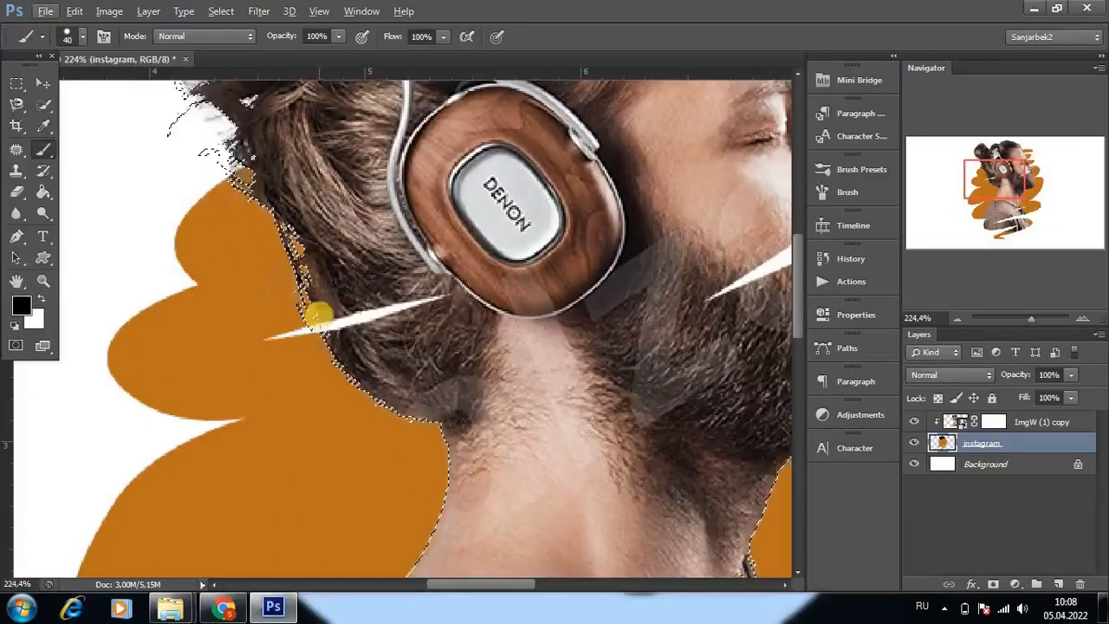
- Paint over the white gaps crossing the man's nose and cheek on the instagram layer
scroll(240, 247, right, 5)
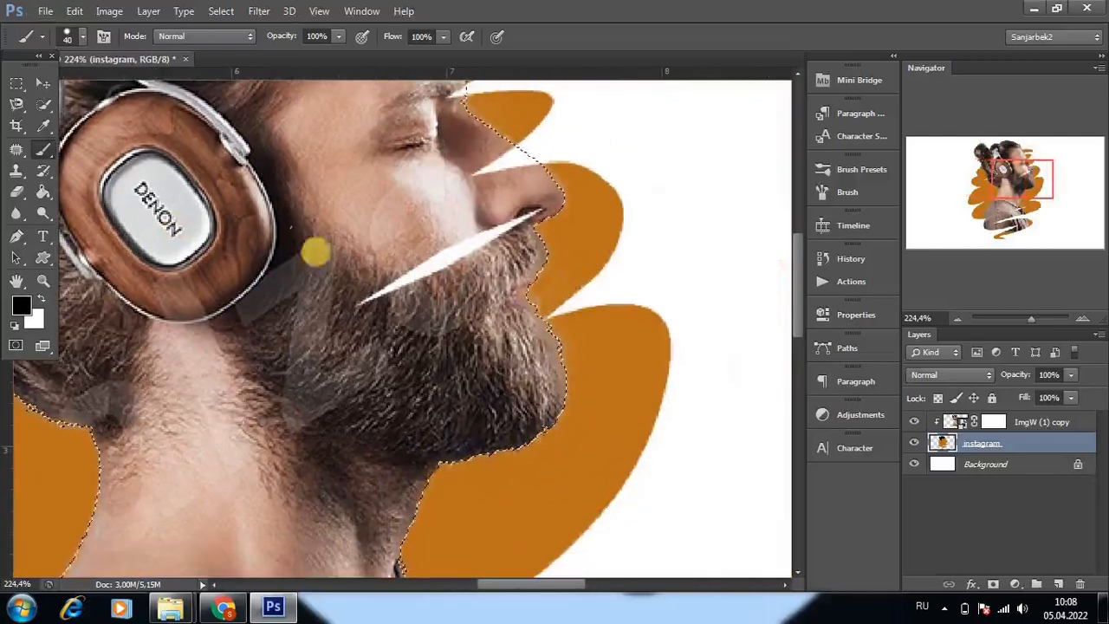
mouse_move(551, 205)
mouse_down()
mouse_move(513, 201)
mouse_move(485, 161)
mouse_up()
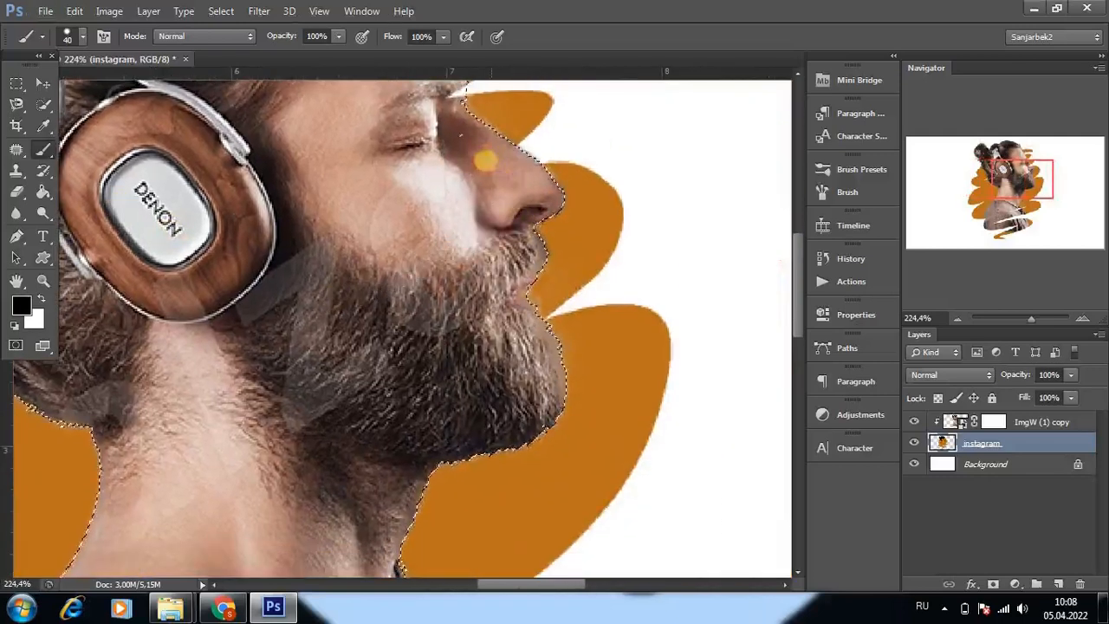
mouse_move(544, 191)
mouse_down()
mouse_move(542, 220)
mouse_move(599, 211)
mouse_move(534, 192)
mouse_move(502, 226)
mouse_up()
drag(455, 199, 475, 423)
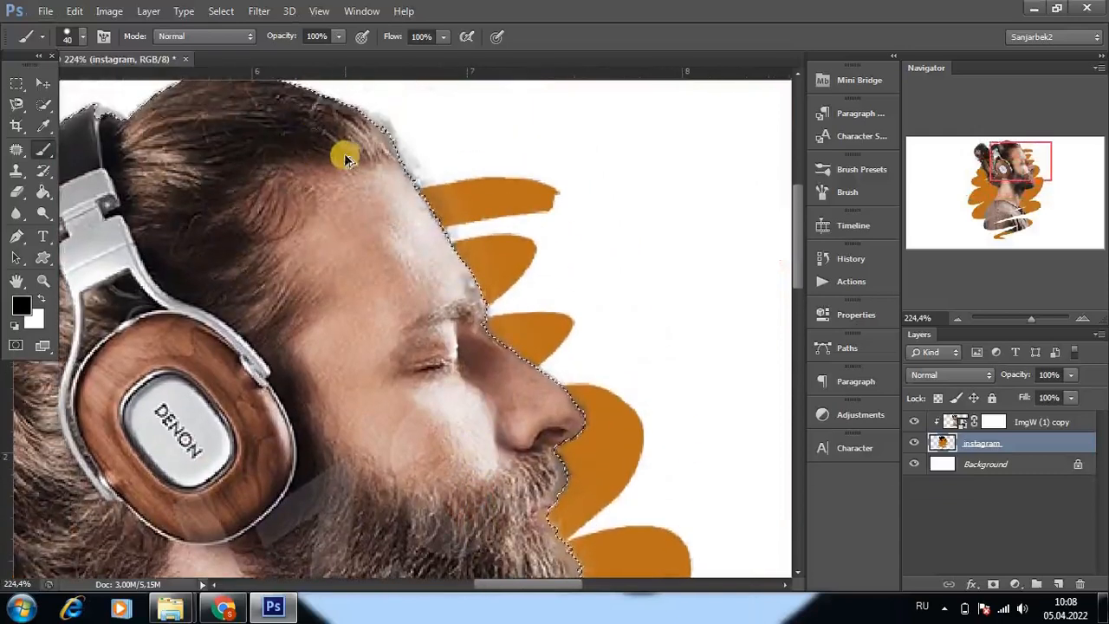
- Deselect the man's outline and examine the composite around the face and beard up close
scroll(355, 186, down, 2)
scroll(362, 208, down, 2)
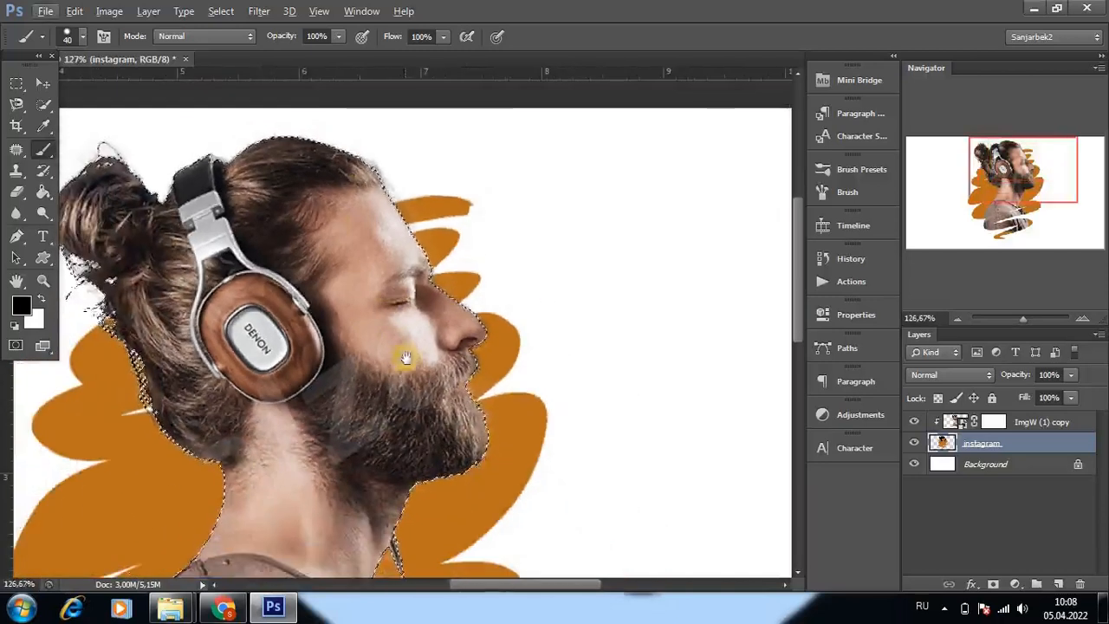
drag(404, 358, 494, 112)
scroll(385, 208, up, 1)
scroll(385, 208, down, 7)
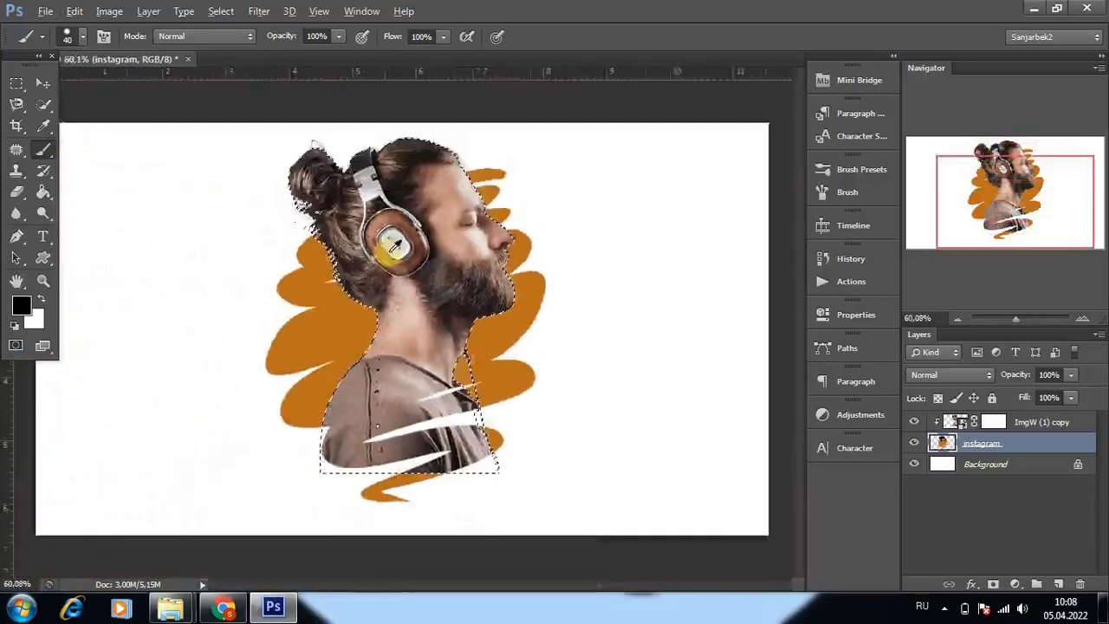
key(ctrl+d)
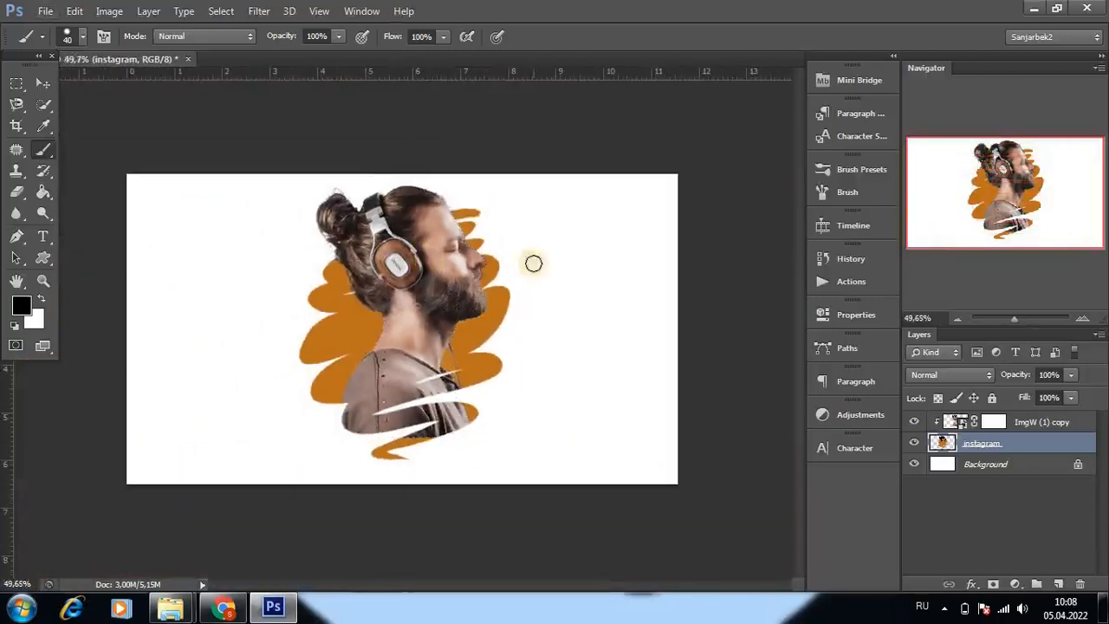
key(v)
click(572, 276)
scroll(554, 276, up, 5)
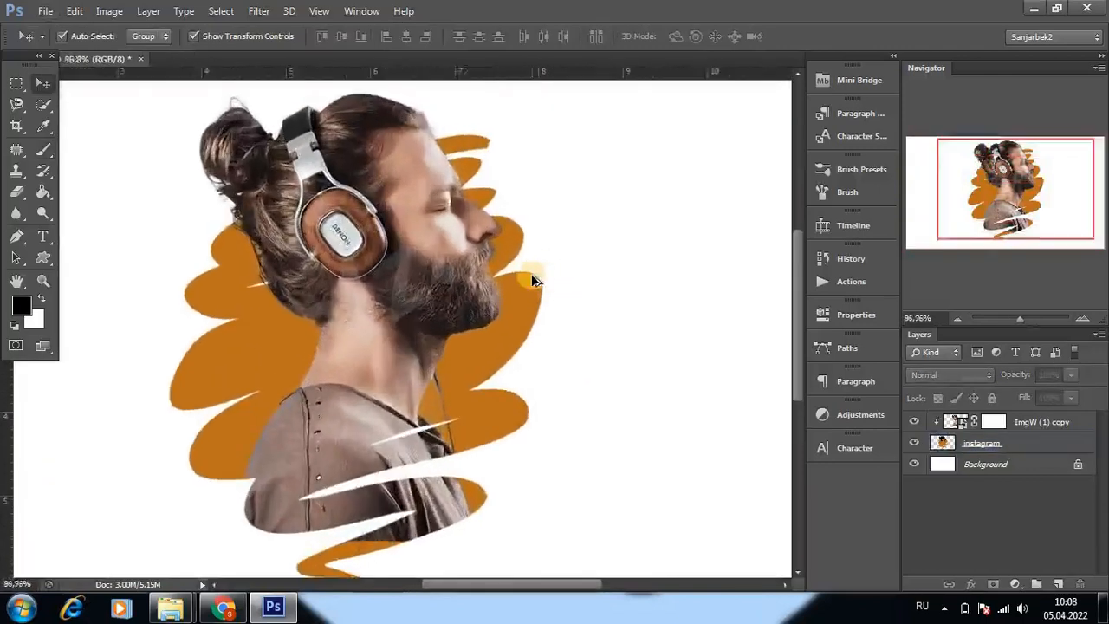
scroll(532, 280, up, 5)
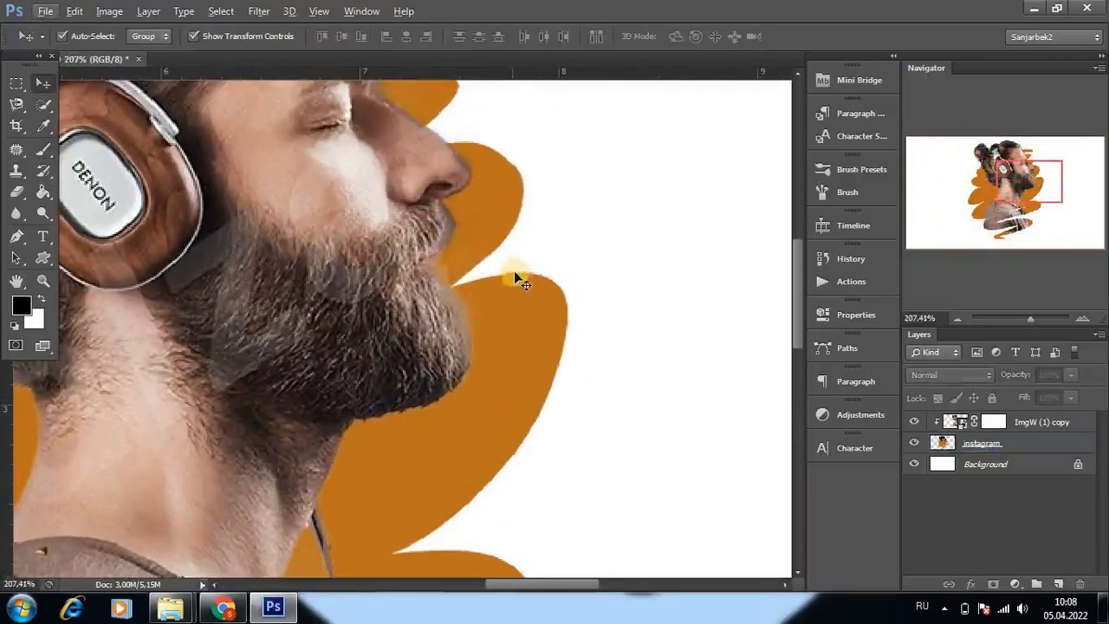
- Undo the deselection and the painting over the nose and cheek gaps, and return to the Brush Tool
click(518, 267)
key(ctrl+shift+d)
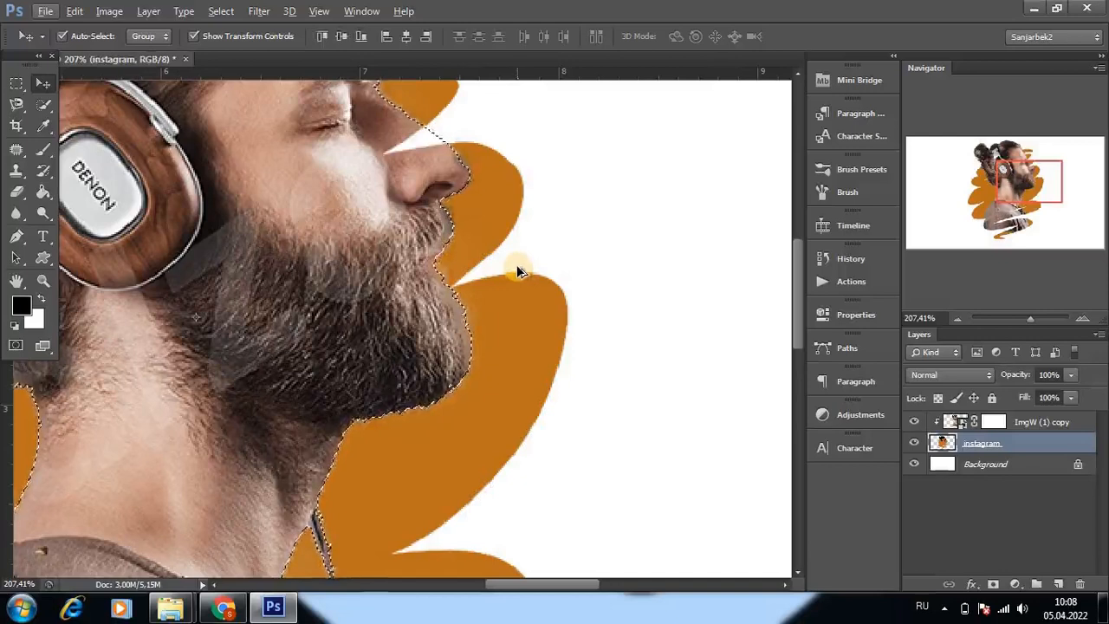
scroll(442, 257, down, 3)
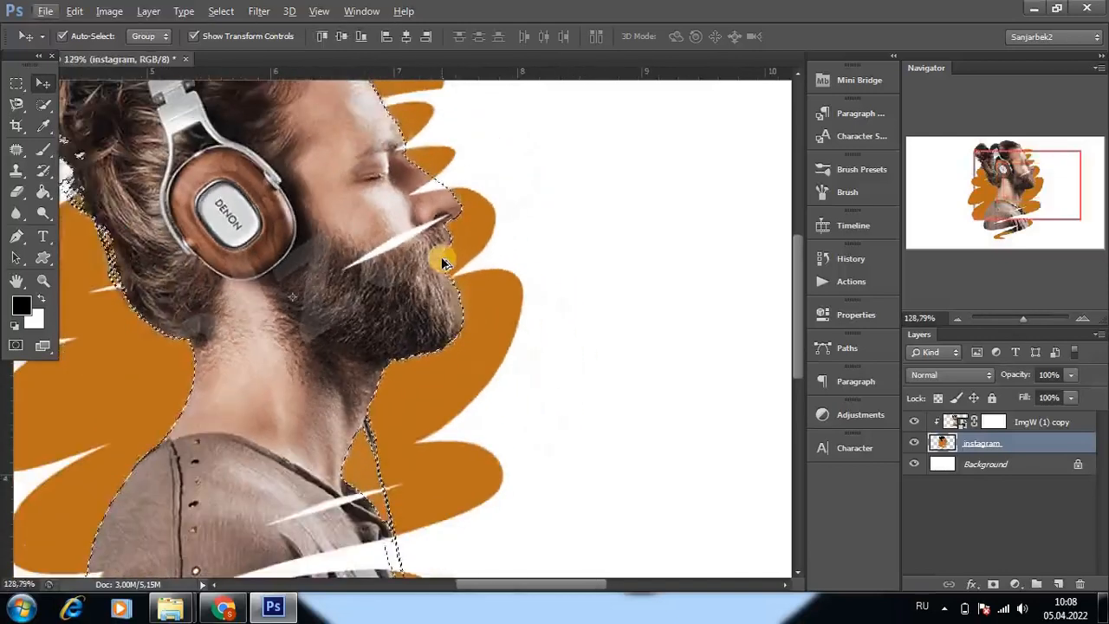
scroll(398, 294, up, 3)
key(b)
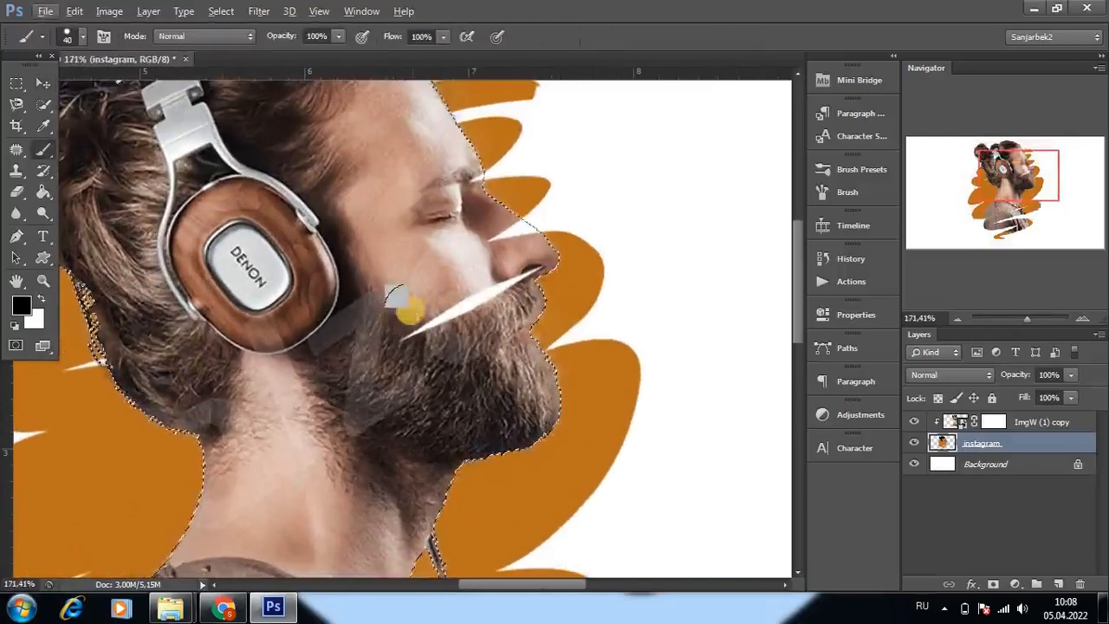
- Reduce the brush size to 25 and paint over the white gap crossing the man's cheek on the instagram layer
key(bracketleft)
key(bracketleft)
key(bracketleft)
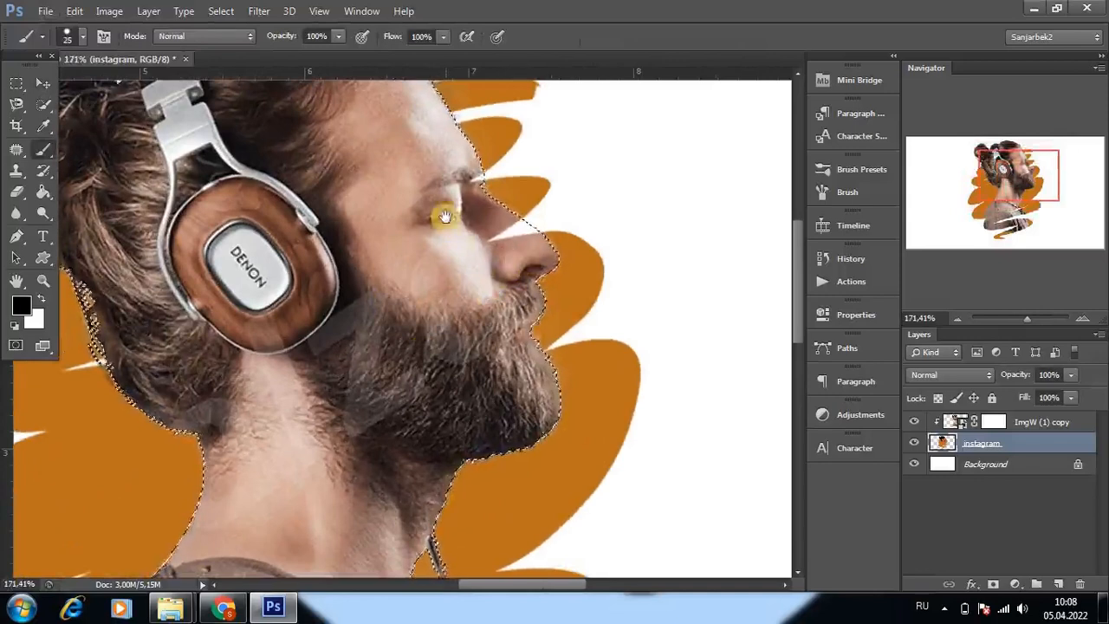
drag(440, 215, 489, 264)
- Reduce the brush size to 8 and fill the small white gap at the outer edge of the man's brow
scroll(490, 264, up, 3)
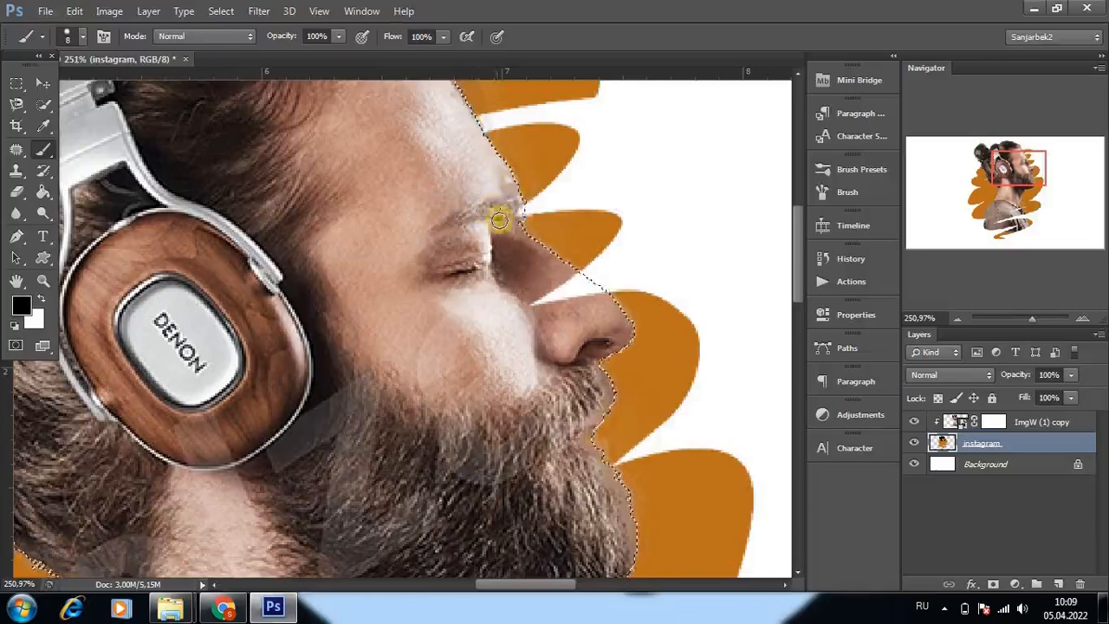
scroll(499, 219, up, 3)
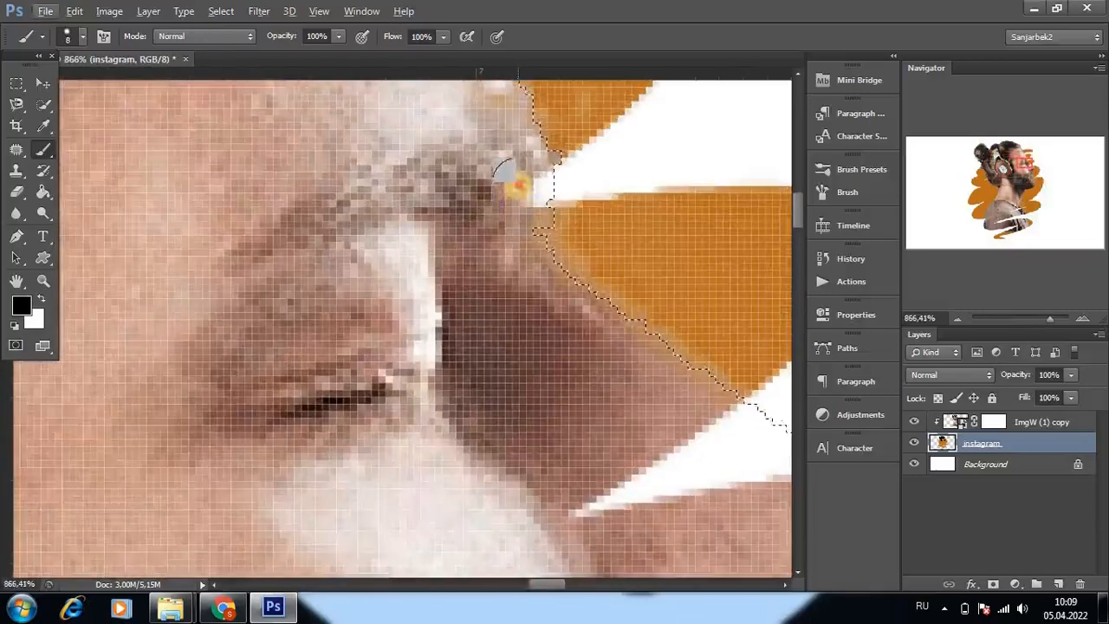
scroll(511, 186, down, 6)
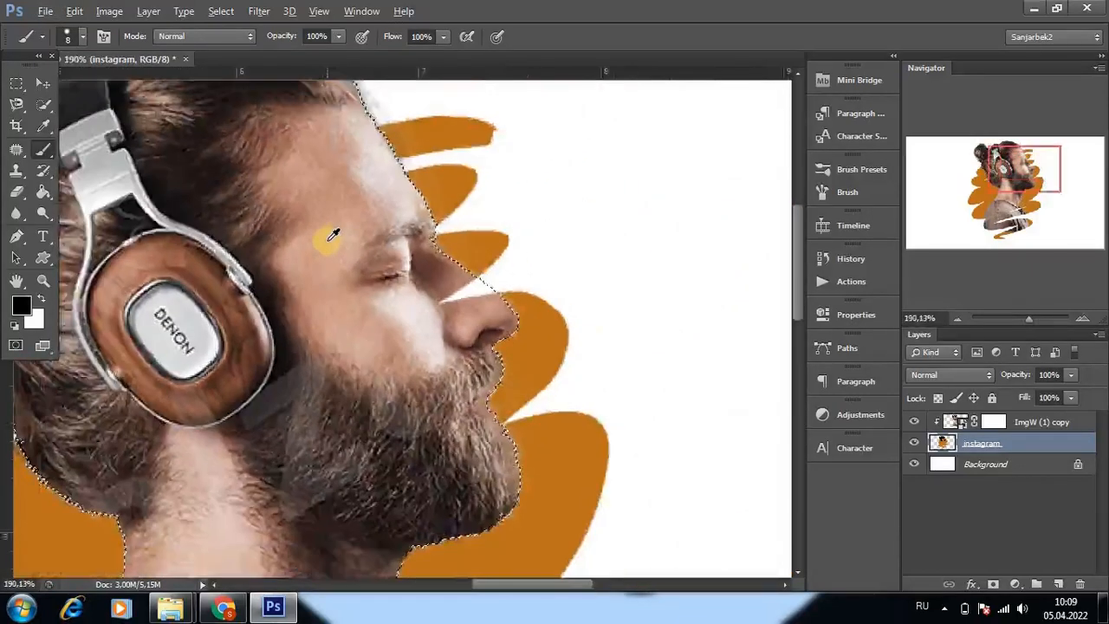
- Paint over the white gap across the bridge of the nose with the size 8 brush on the instagram layer
scroll(331, 237, down, 2)
scroll(332, 236, up, 3)
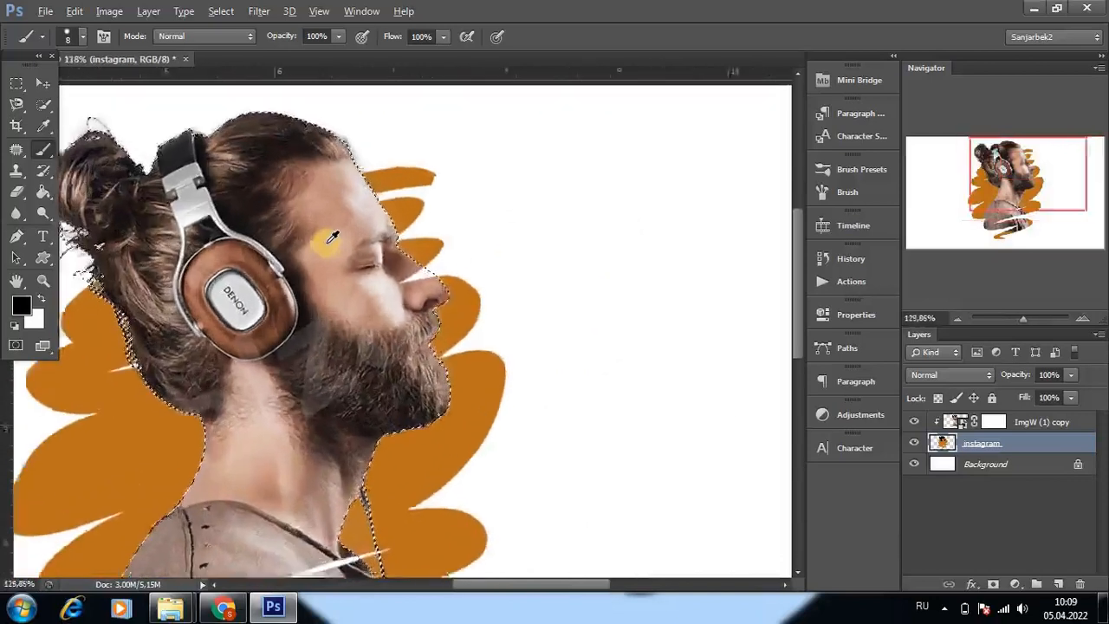
scroll(330, 237, up, 1)
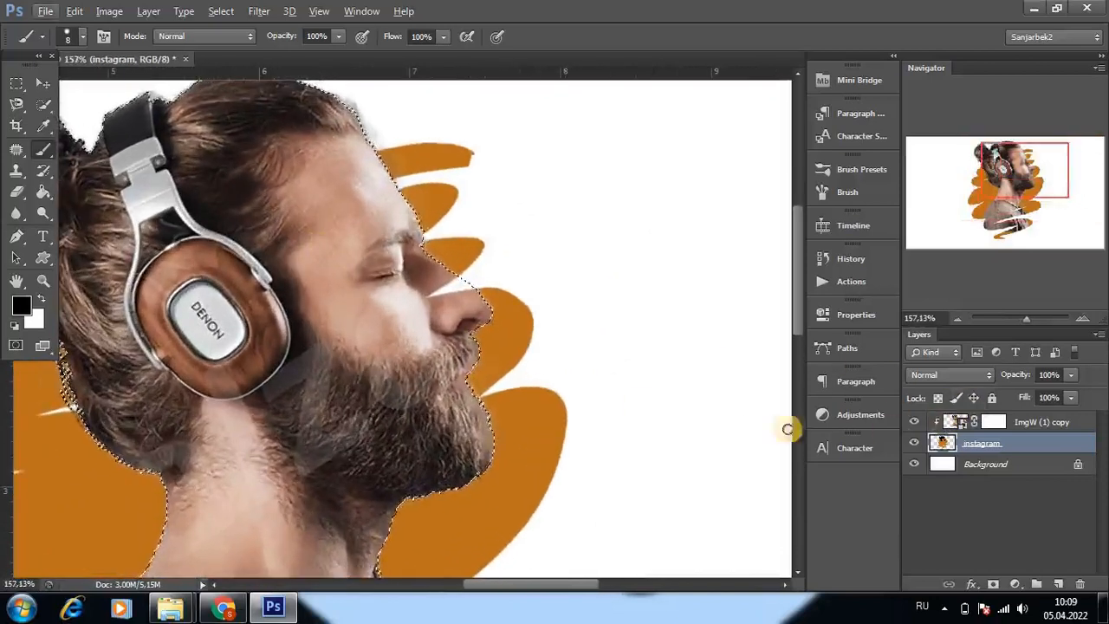
scroll(404, 376, up, 1)
scroll(404, 376, down, 2)
scroll(407, 374, up, 6)
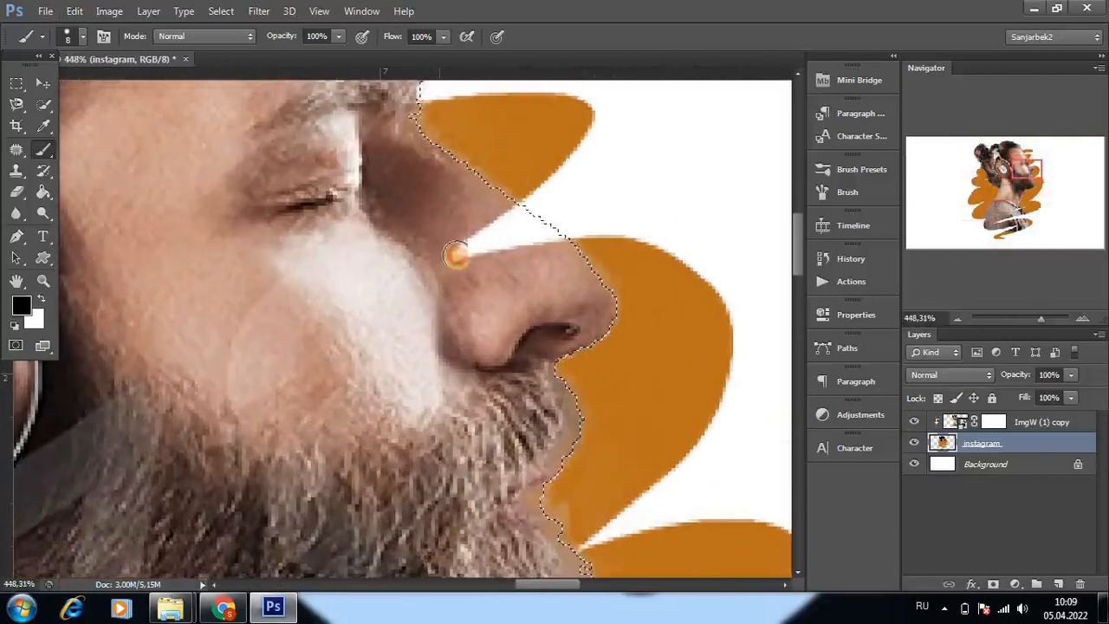
mouse_move(456, 254)
mouse_down()
mouse_move(553, 249)
mouse_move(505, 214)
mouse_move(469, 245)
mouse_move(515, 239)
mouse_move(500, 208)
mouse_move(544, 238)
mouse_move(495, 260)
mouse_up()
scroll(495, 260, down, 6)
scroll(401, 301, down, 2)
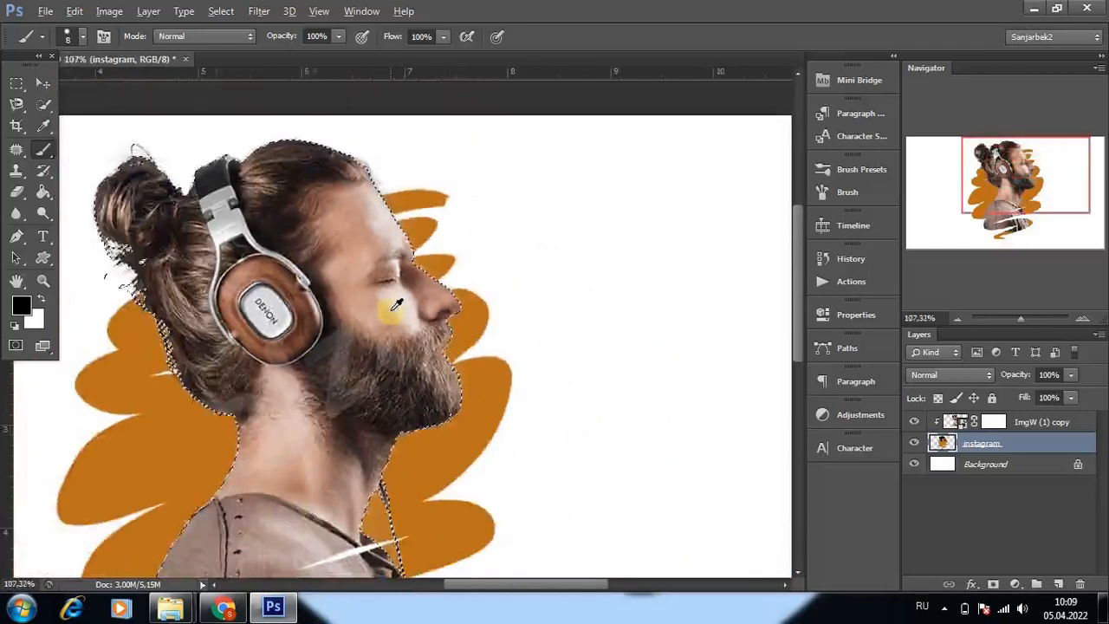
- Deselect the man's outline and rasterize the ImgW (1) copy layer
scroll(242, 307, up, 3)
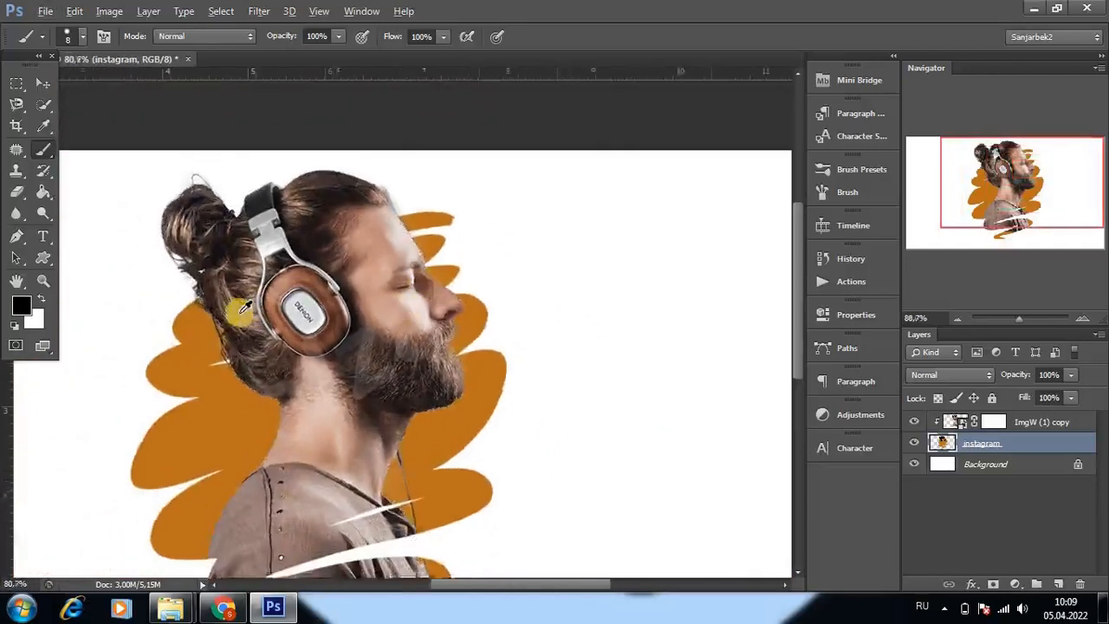
scroll(243, 307, up, 2)
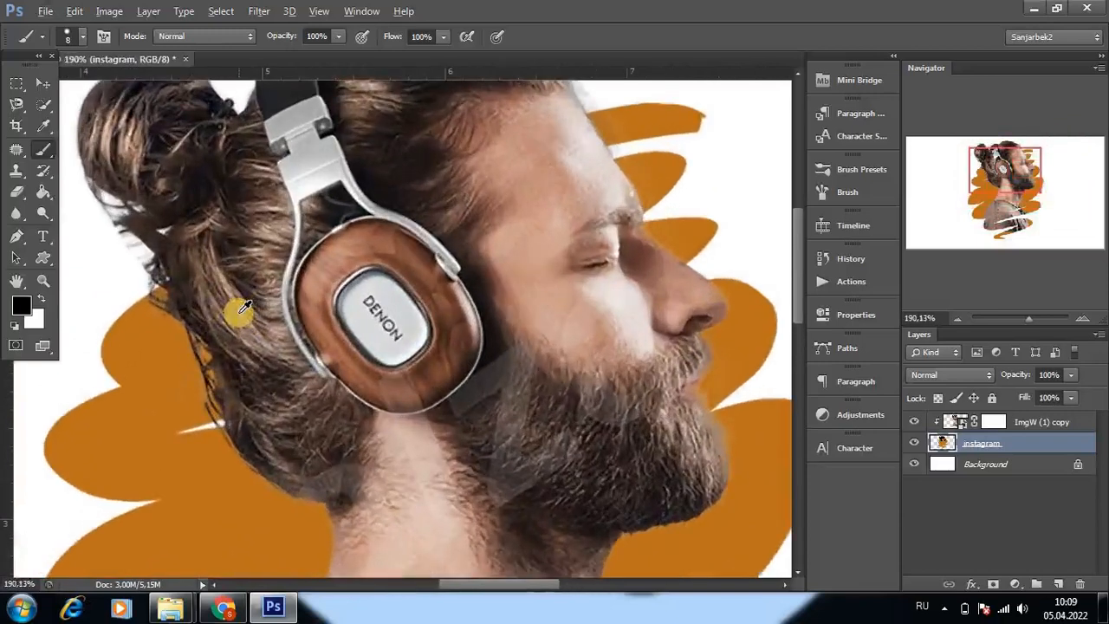
click(962, 423)
right_click(959, 424)
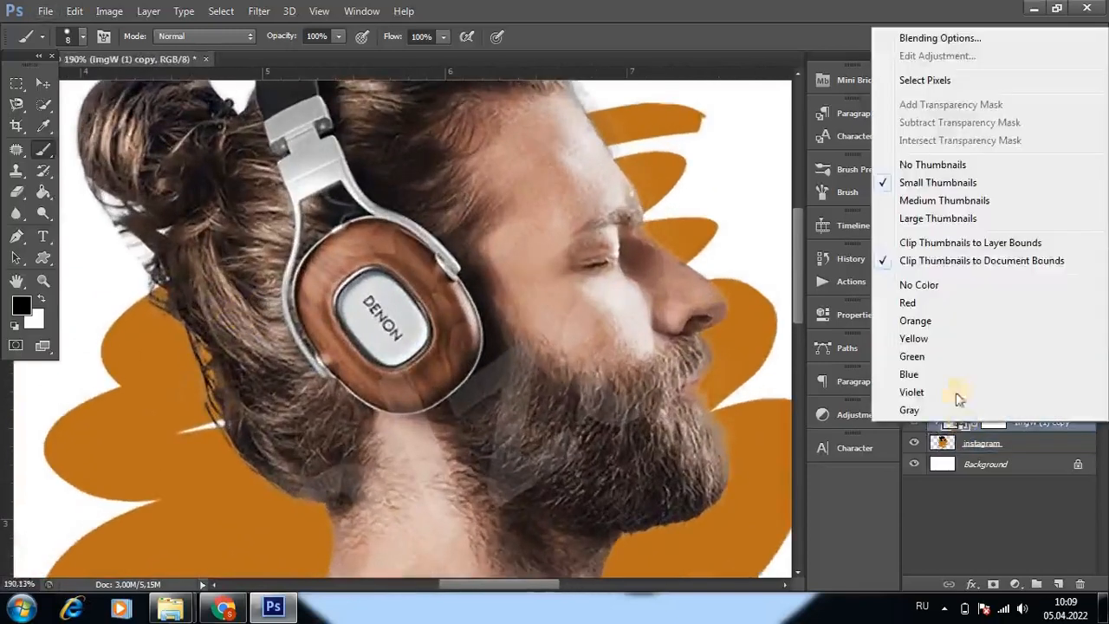
click(1055, 424)
right_click(1055, 424)
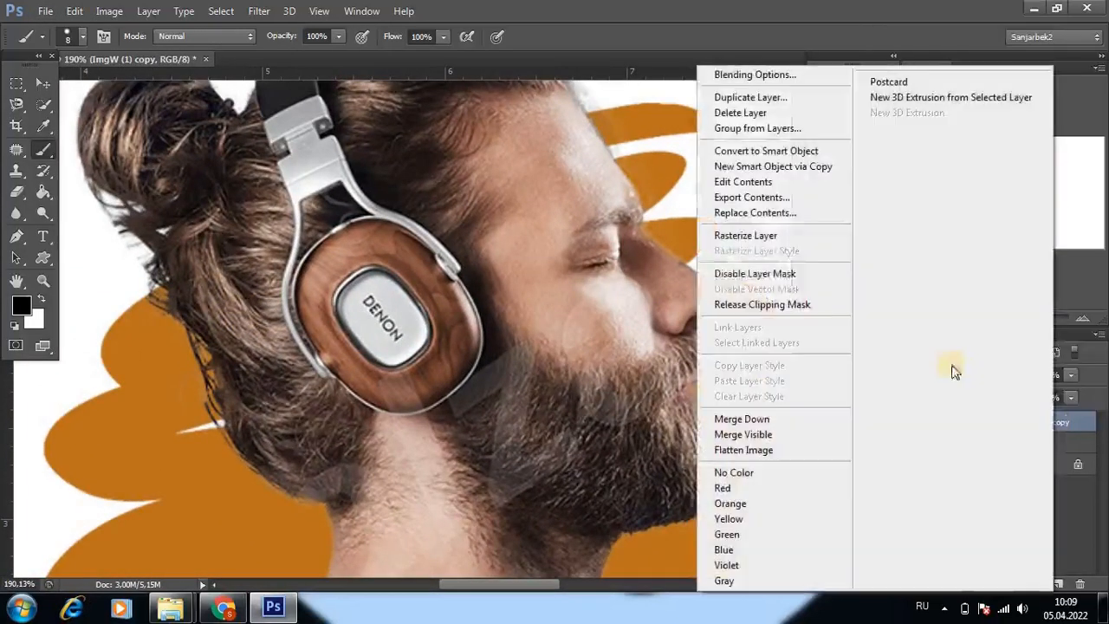
click(763, 239)
scroll(668, 285, up, 2)
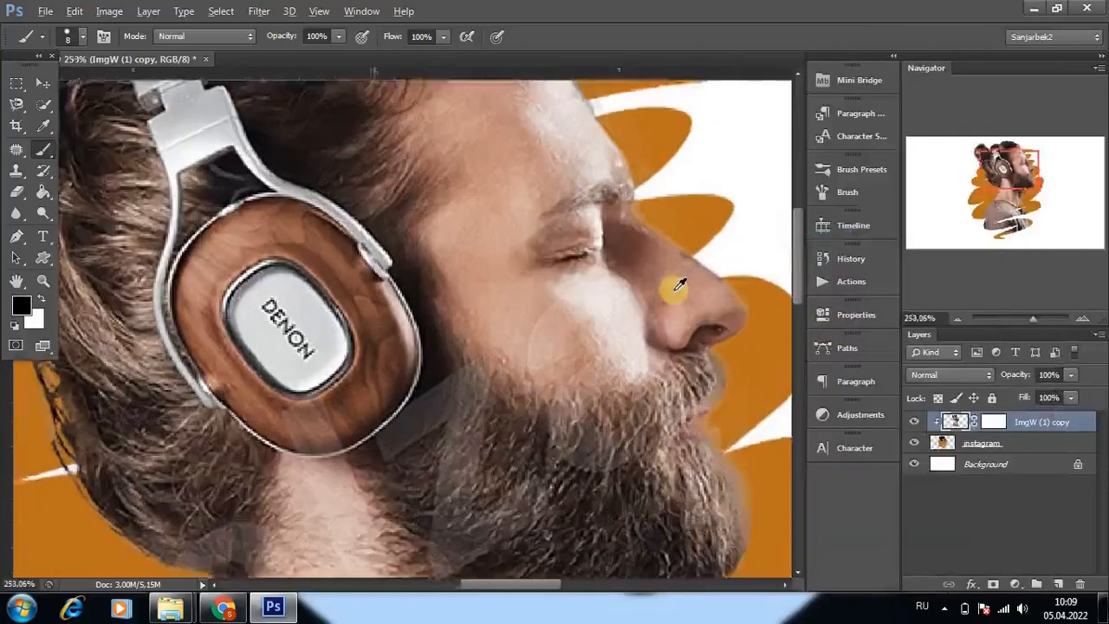
- Load the ImgW (1) copy layer's outline as a selection and switch to the Eraser Tool
ctrl+click(956, 421)
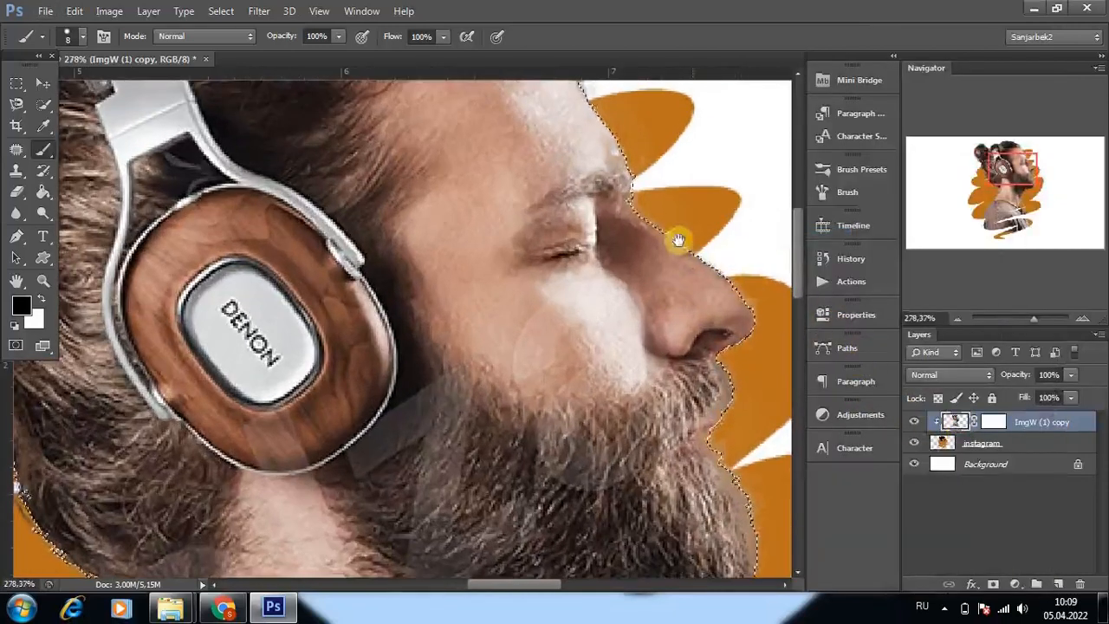
drag(674, 240, 649, 465)
scroll(537, 278, down, 3)
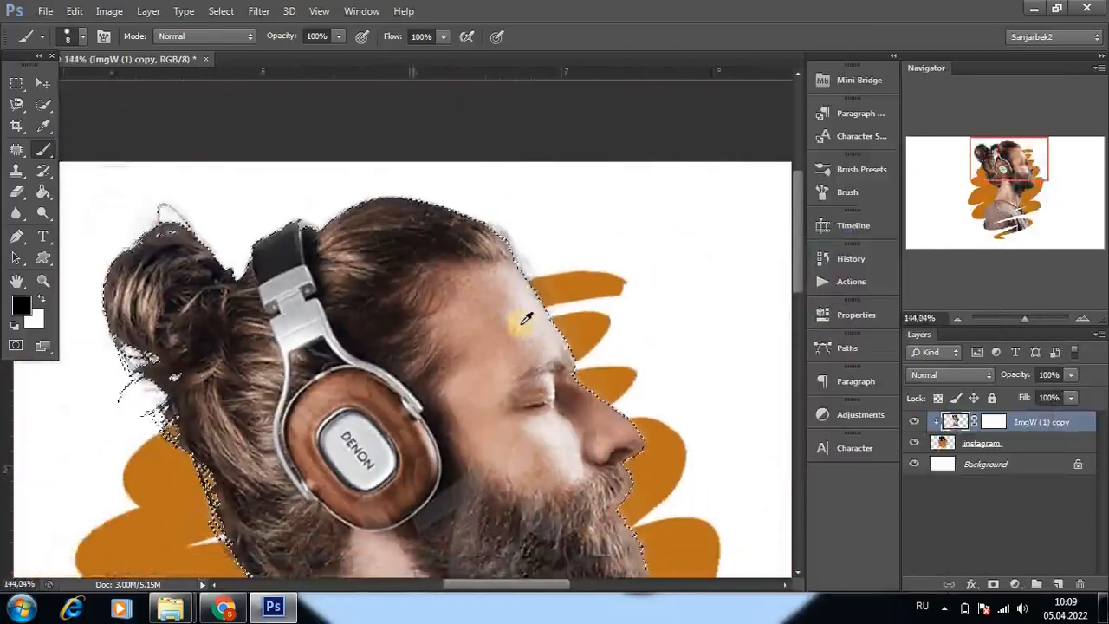
scroll(522, 330, up, 3)
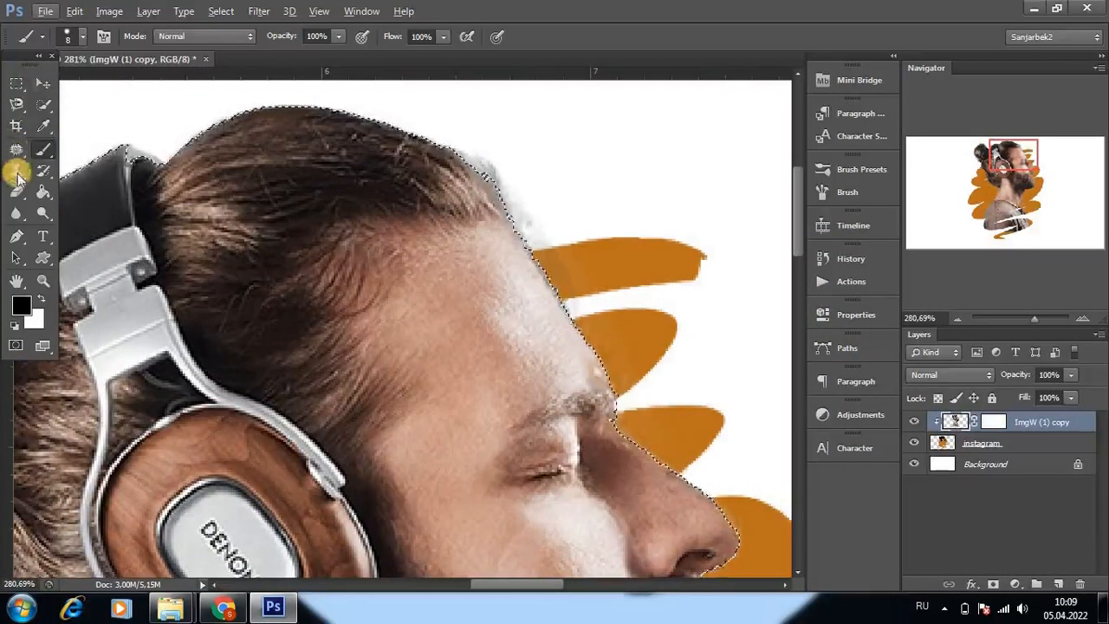
right_click(19, 192)
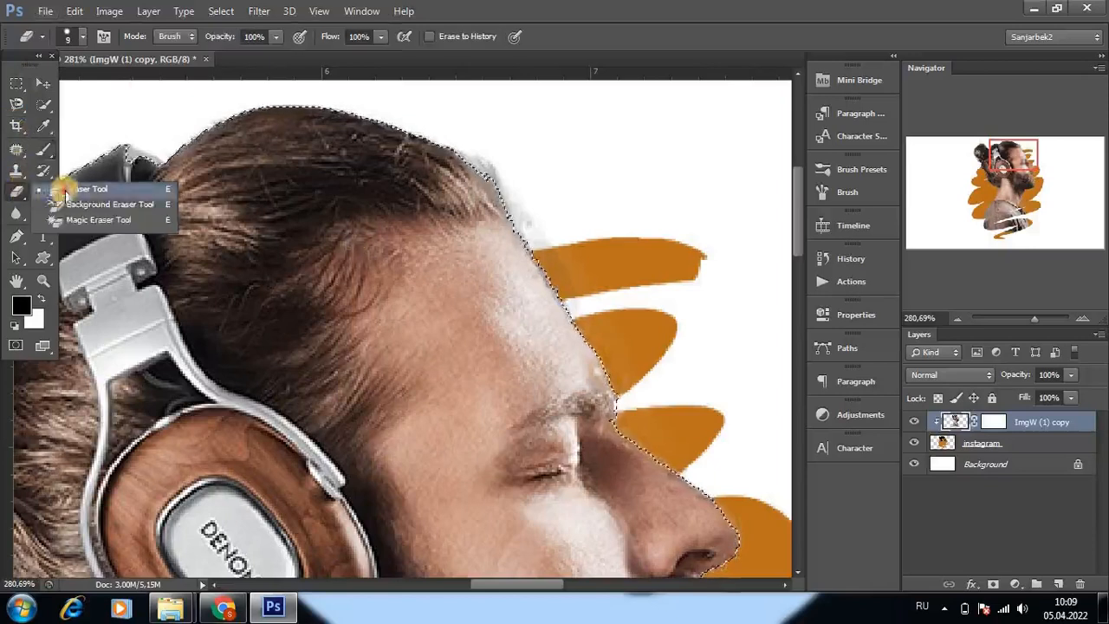
click(68, 189)
scroll(571, 251, up, 1)
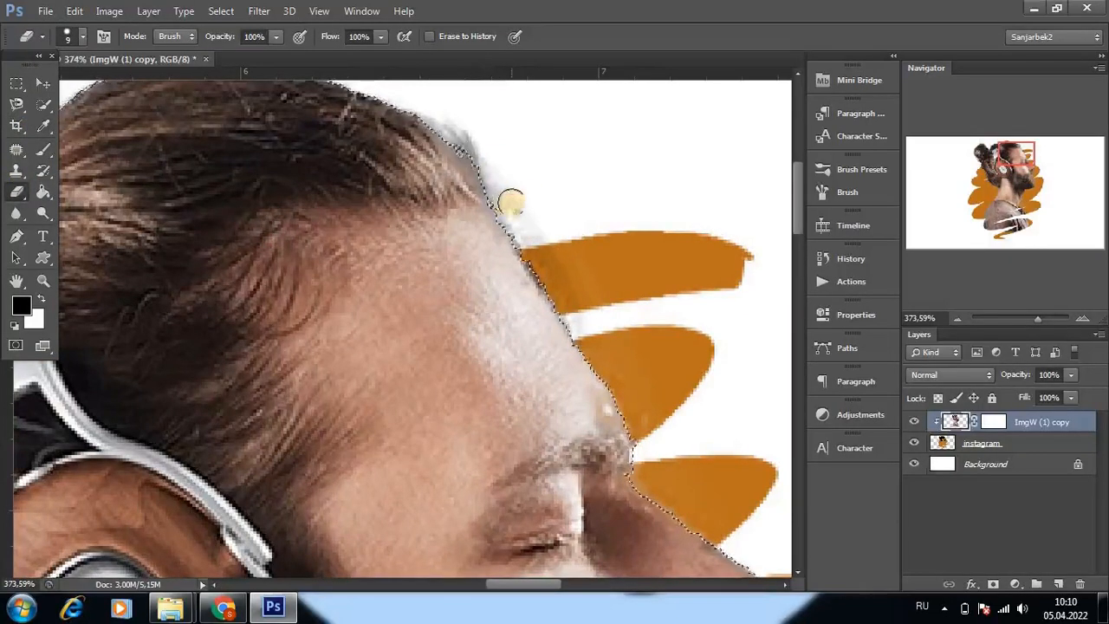
- Try to erase the grey smudges outside the hairline and forehead, and undo the strokes
click(1011, 446)
key(alt+bracketright)
drag(533, 256, 557, 267)
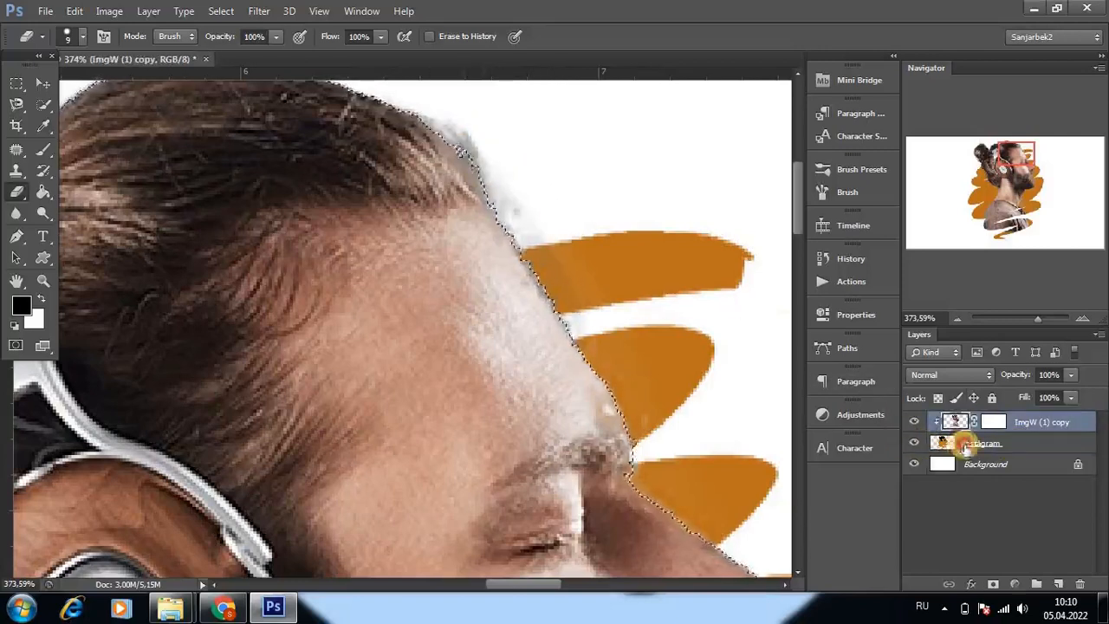
click(966, 446)
key(ctrl+z)
click(988, 446)
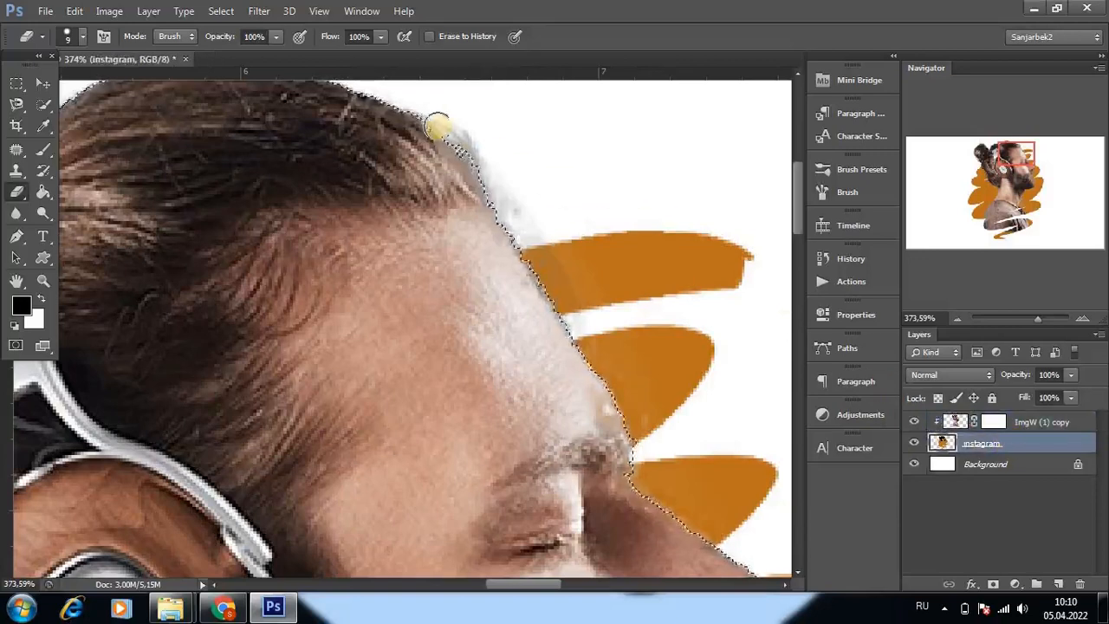
drag(514, 226, 452, 127)
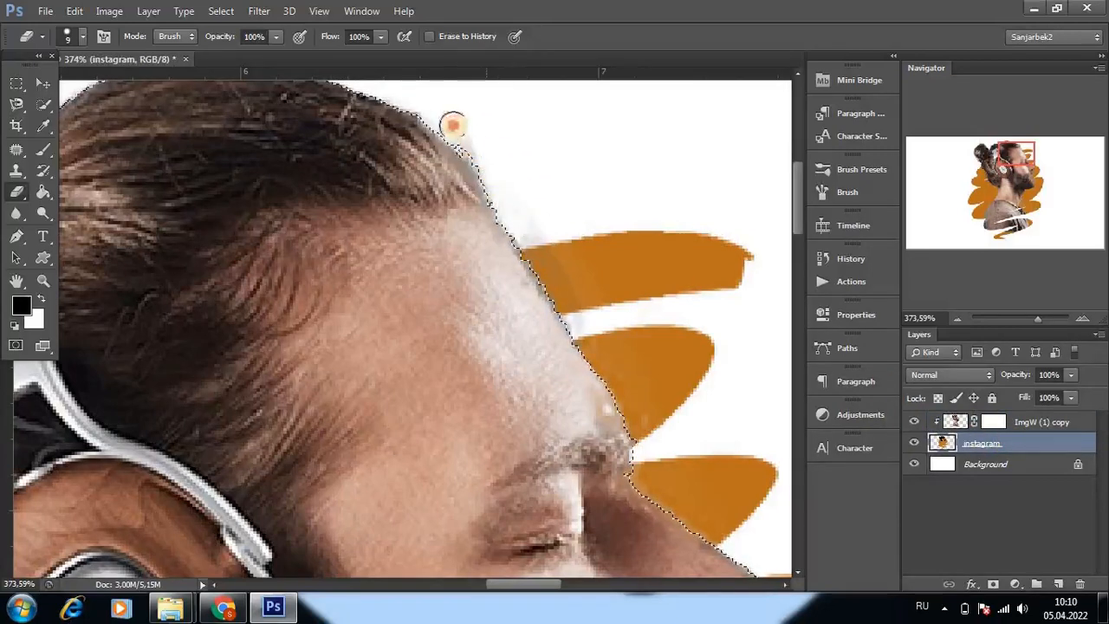
key(ctrl+alt+z)
key(ctrl+alt+z)
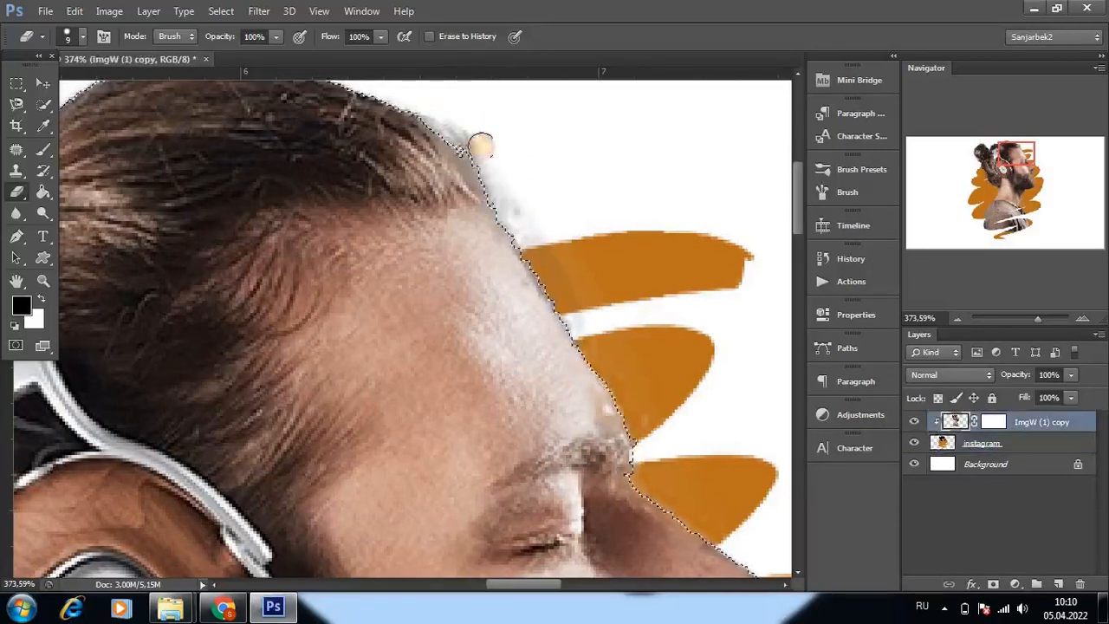
- Erase the stray smudges outside the hairline and forehead on the instagram layer, inverting the selection to protect the man, and deselect
click(981, 445)
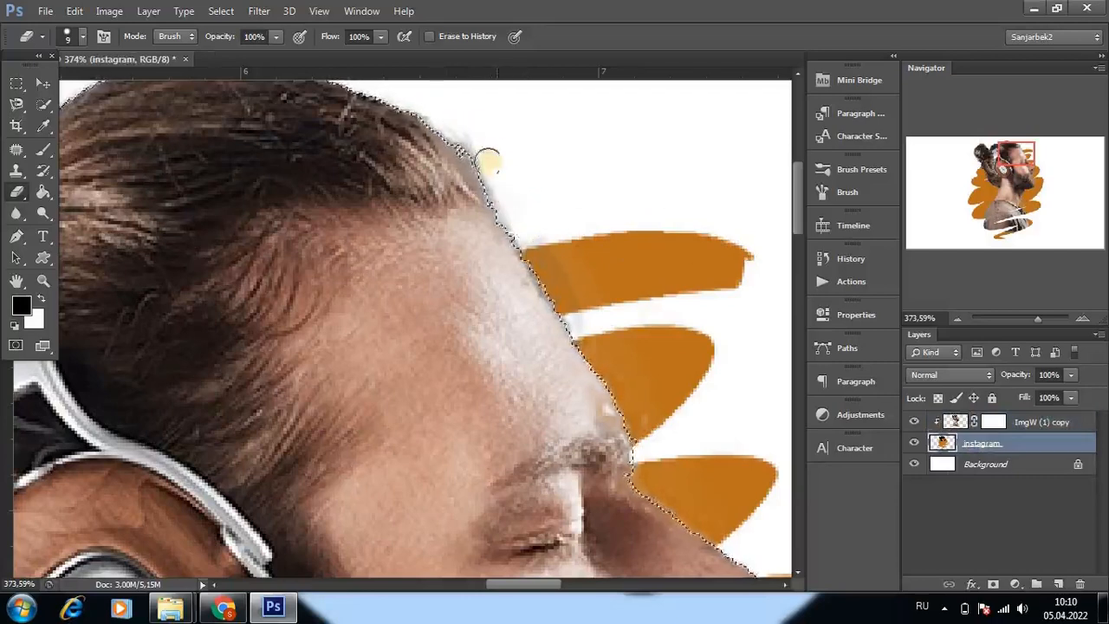
scroll(547, 268, down, 6)
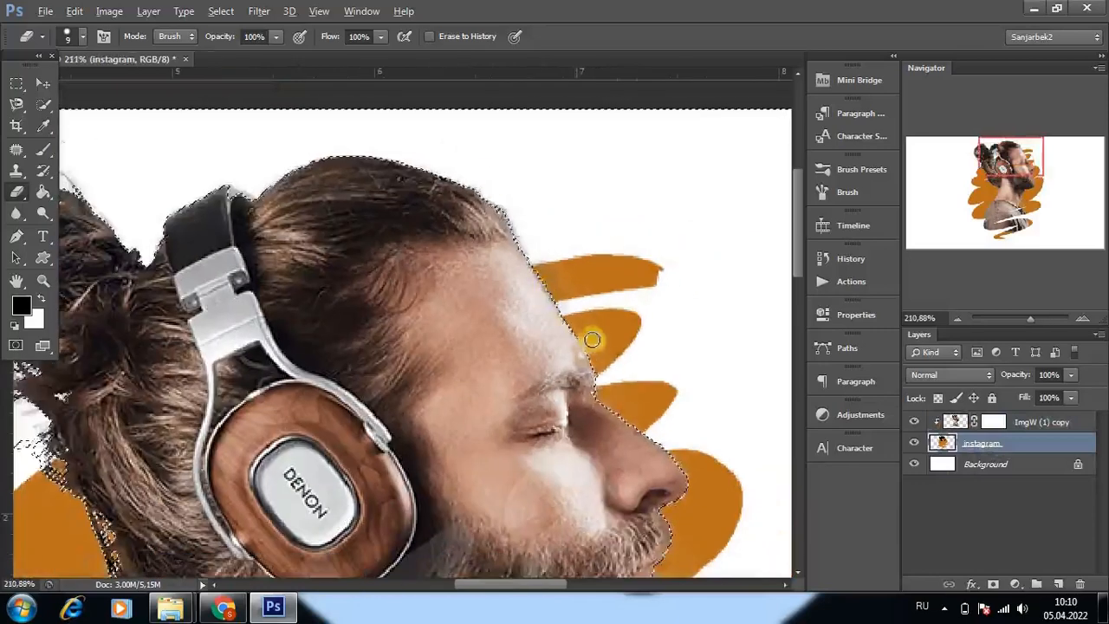
drag(591, 338, 513, 109)
drag(564, 419, 693, 181)
drag(556, 192, 537, 430)
scroll(542, 420, down, 5)
scroll(545, 412, down, 3)
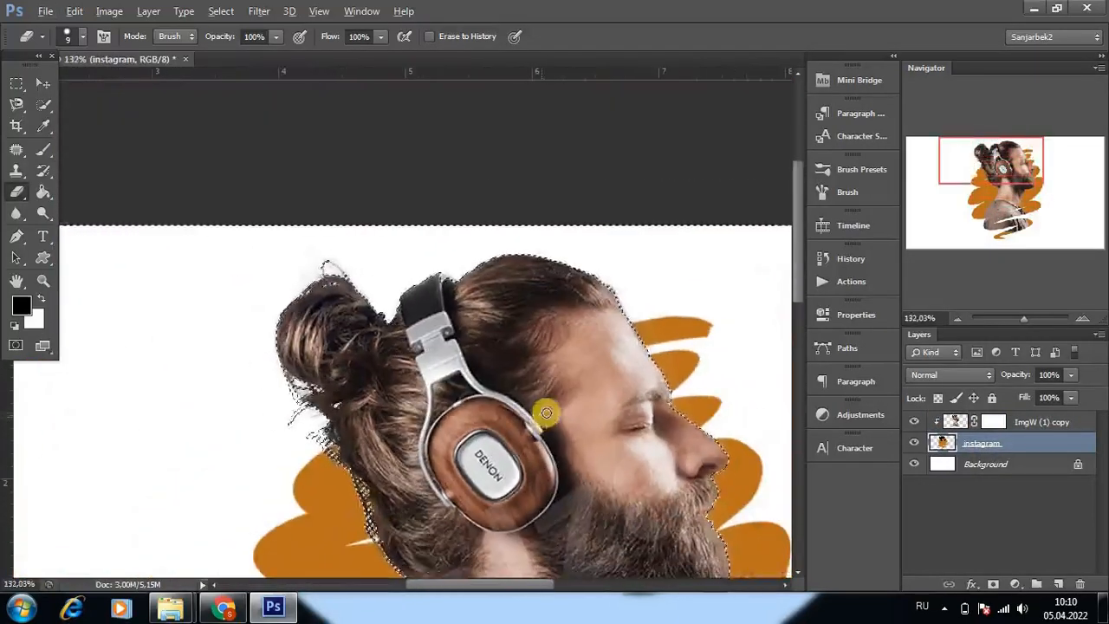
scroll(664, 389, up, 4)
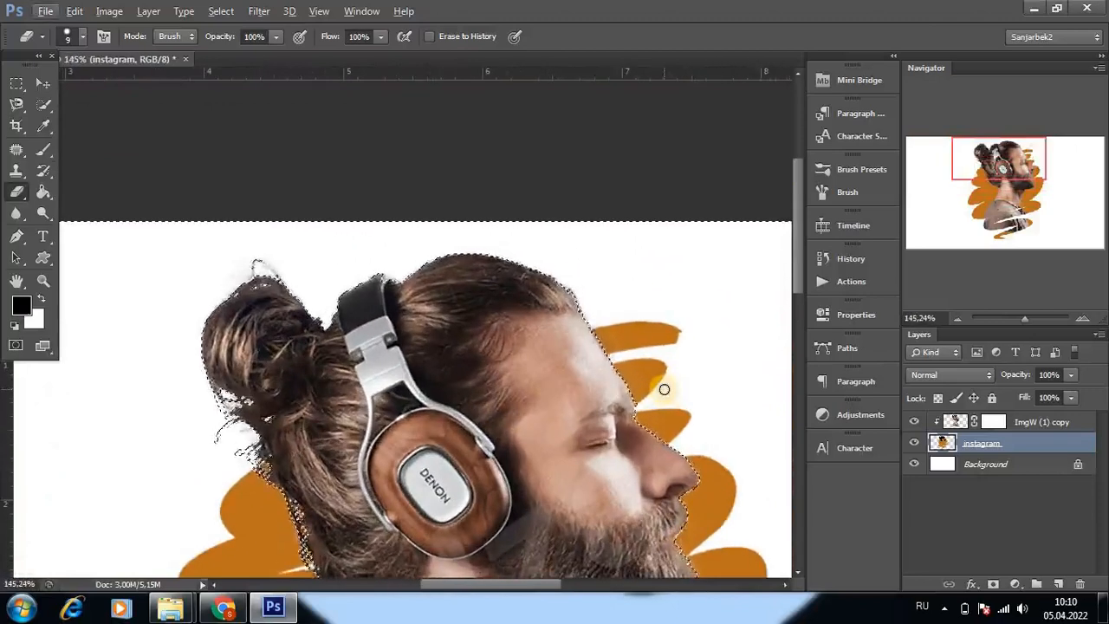
scroll(661, 387, down, 2)
scroll(660, 387, down, 2)
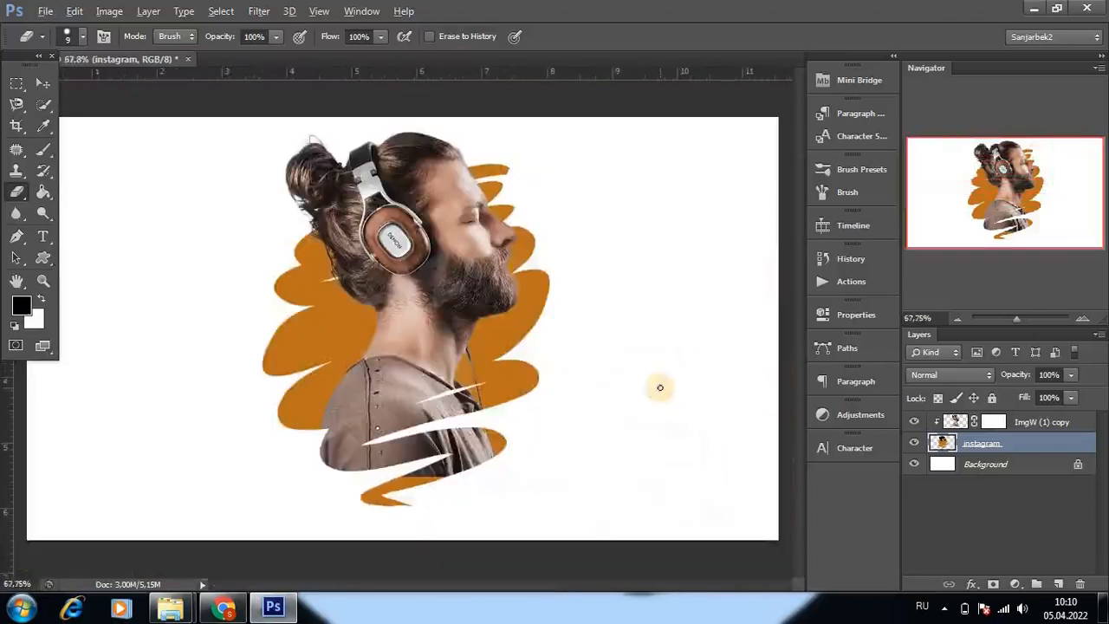
scroll(562, 395, down, 1)
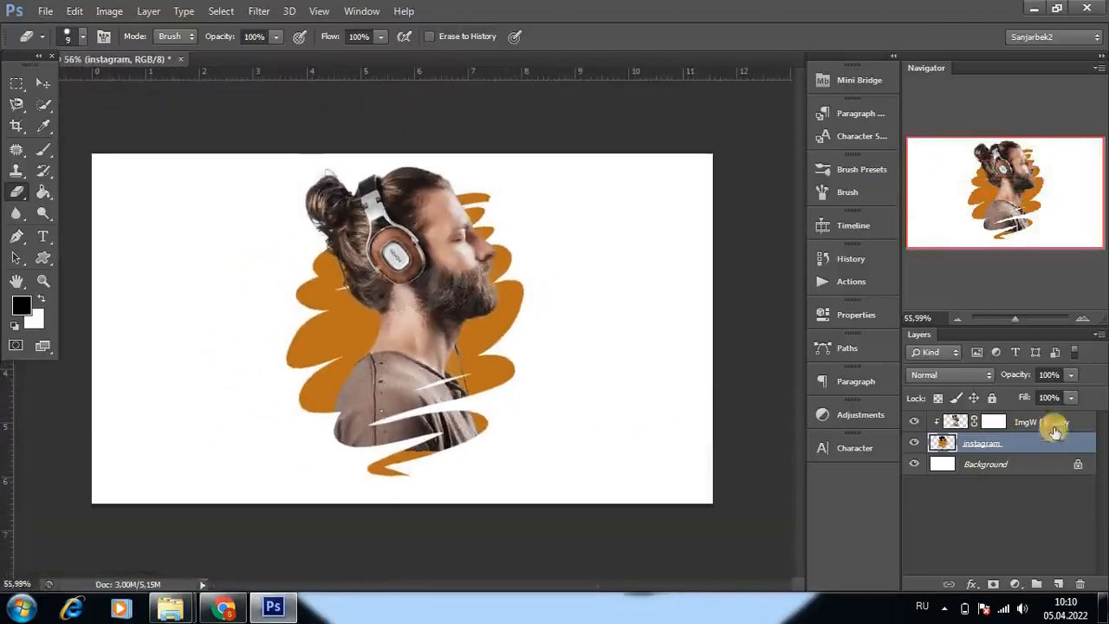
- Try to convert the ImgW (1) copy layer to a smart object
click(1055, 424)
right_click(1061, 424)
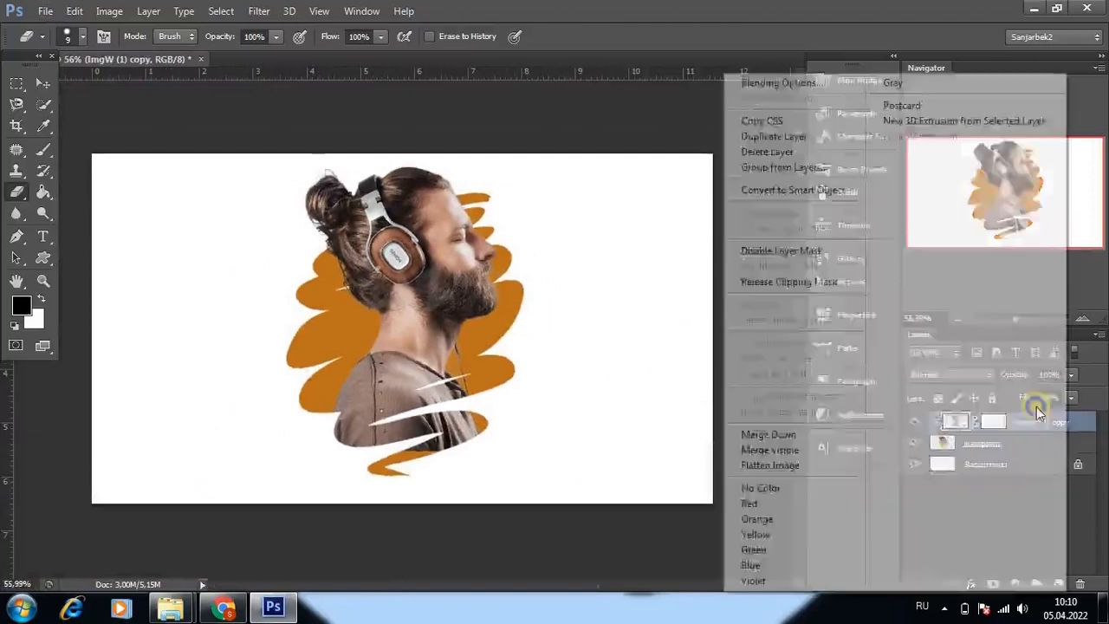
click(785, 191)
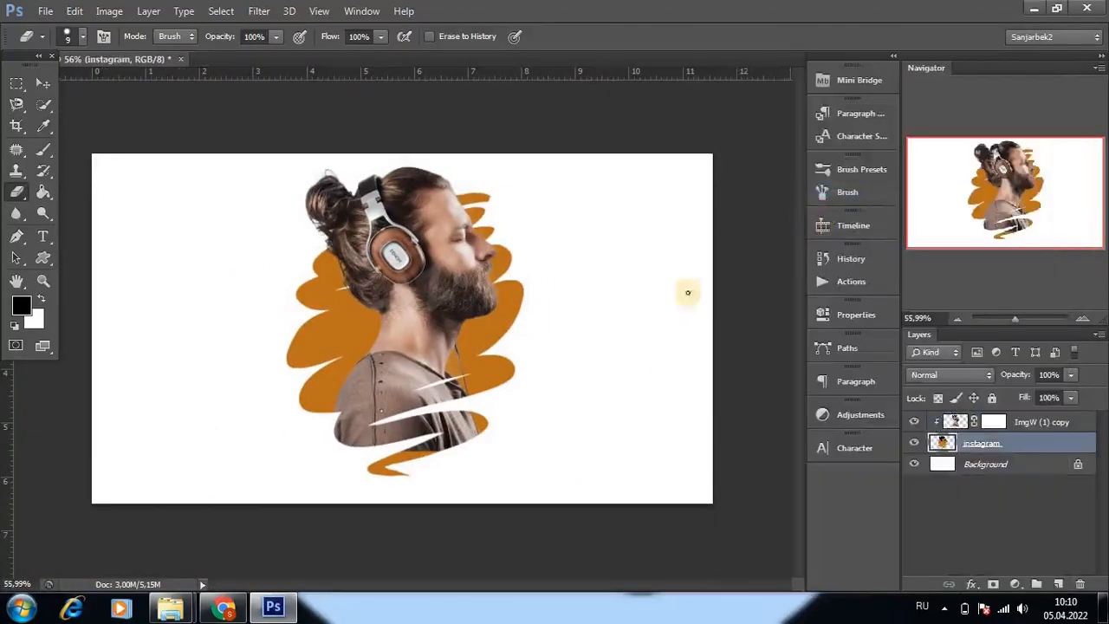
- Duplicate the Background layer and add a Gradient Overlay style to the copy
scroll(389, 384, up, 1)
scroll(719, 474, down, 2)
click(1006, 467)
key(ctrl+j)
click(971, 584)
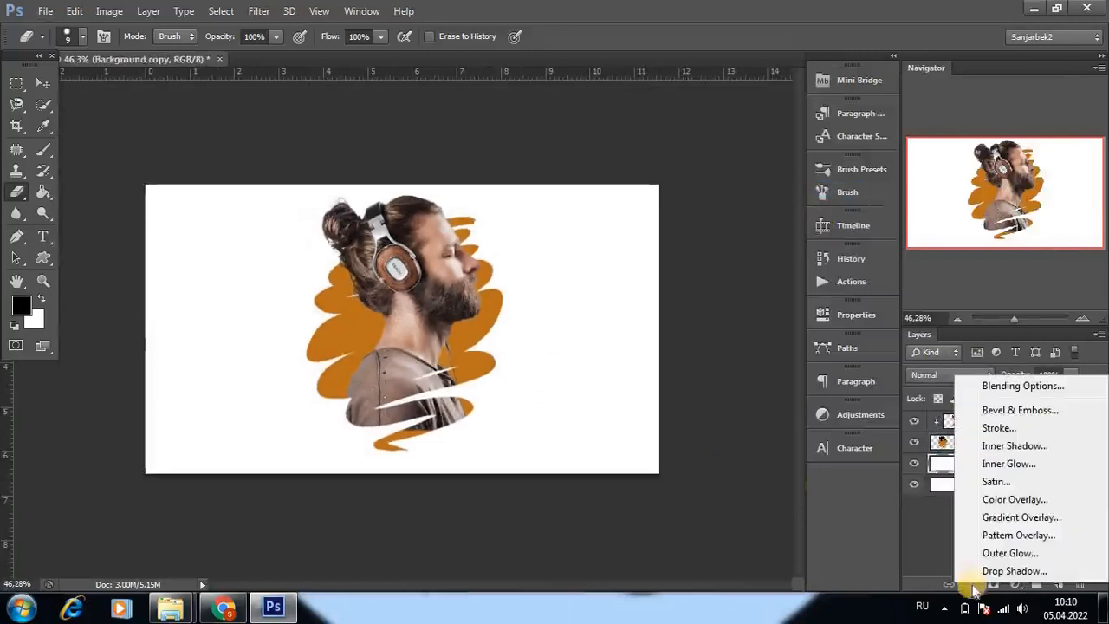
click(1003, 520)
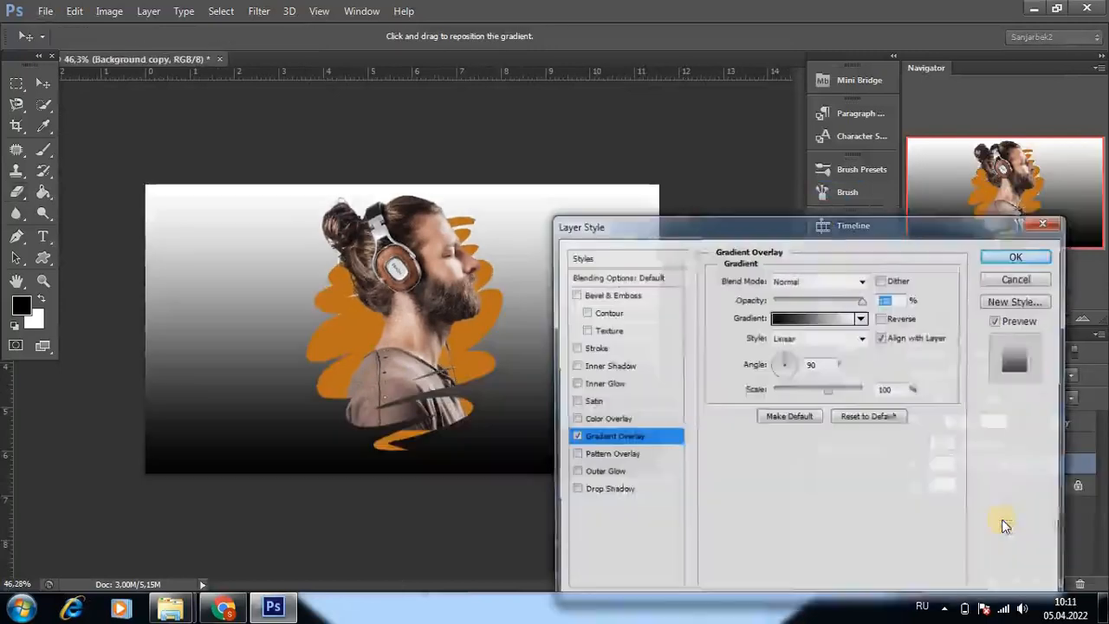
- Set the gradient's black stop to the skin tone #c99c87 sampled from the man's neck
click(786, 318)
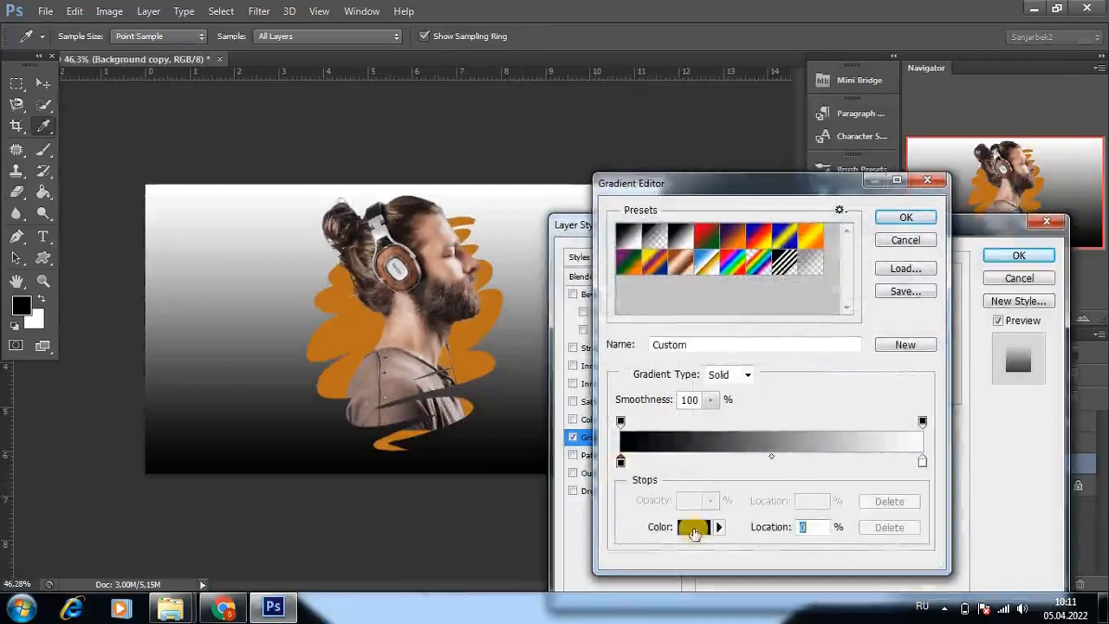
click(693, 529)
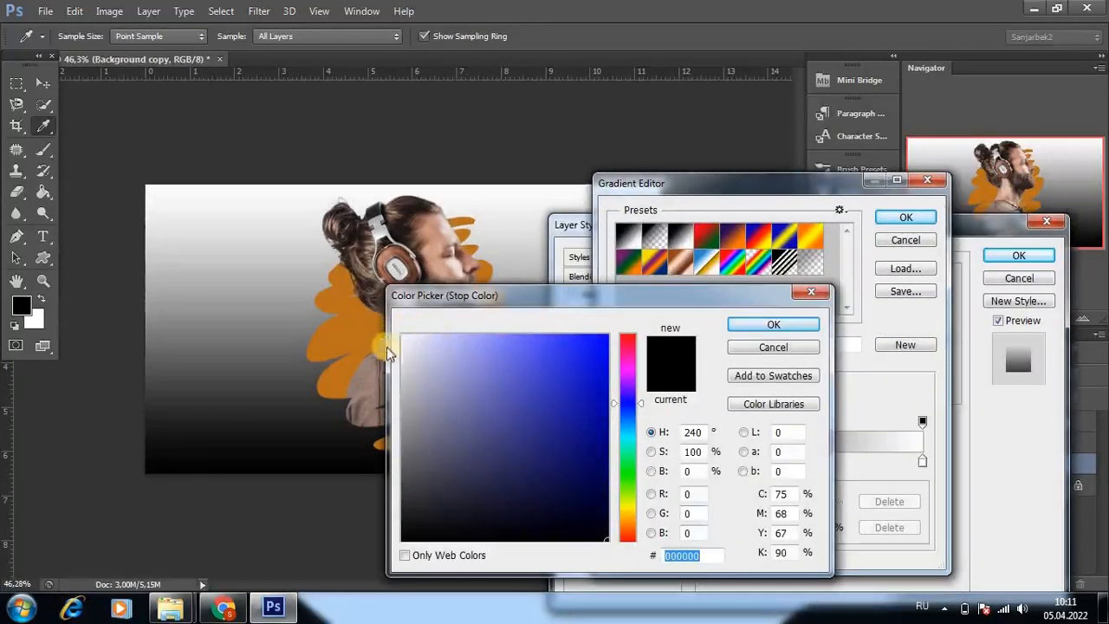
drag(472, 312, 563, 312)
click(417, 337)
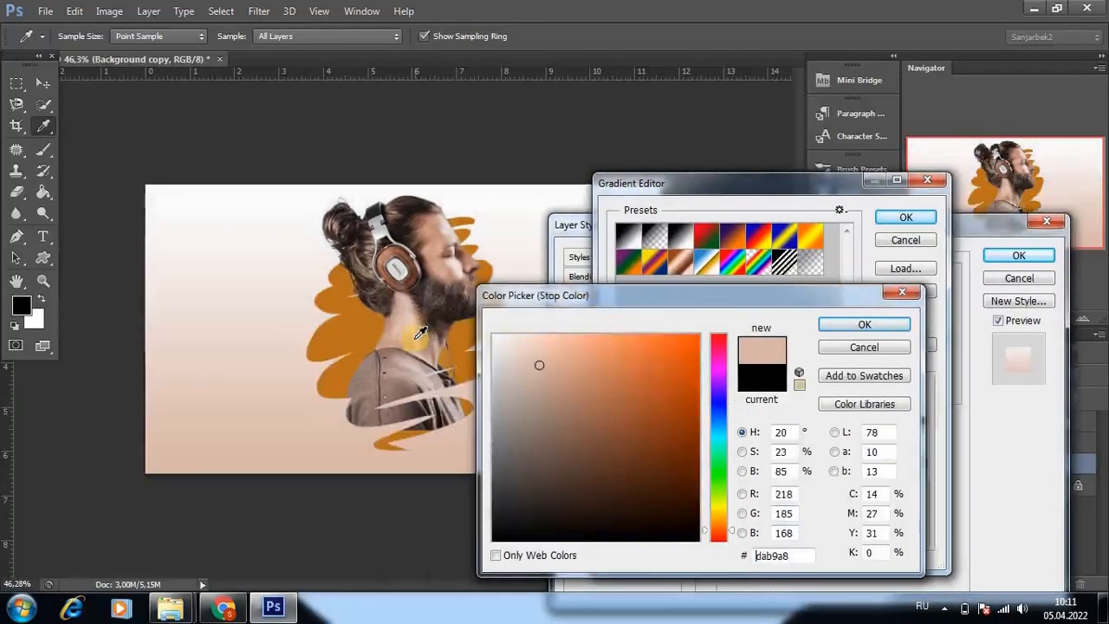
drag(403, 338, 396, 345)
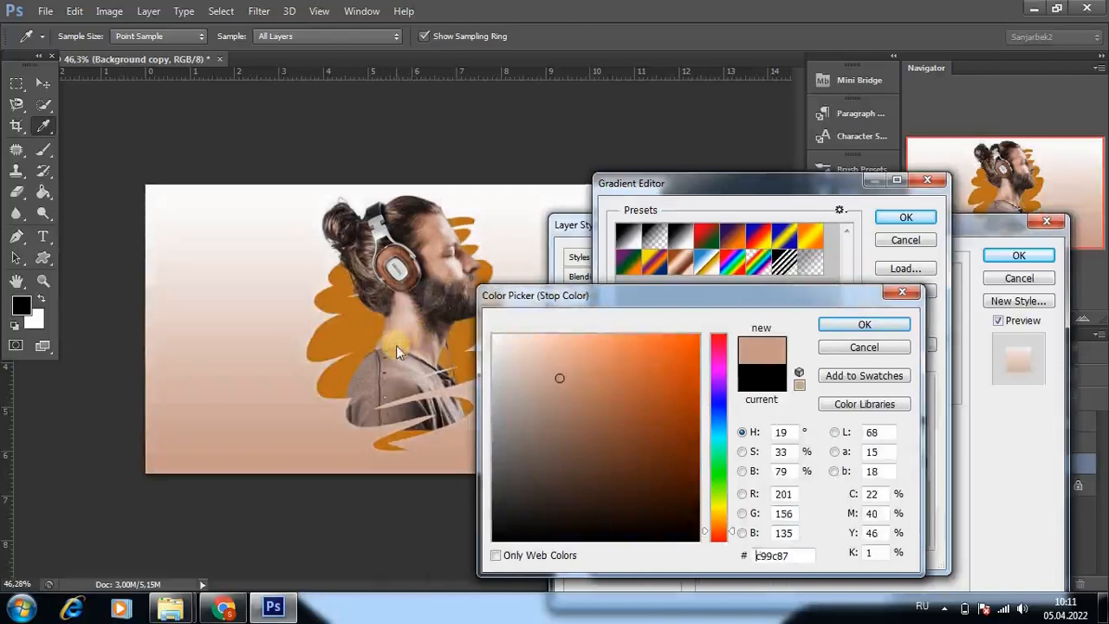
click(859, 328)
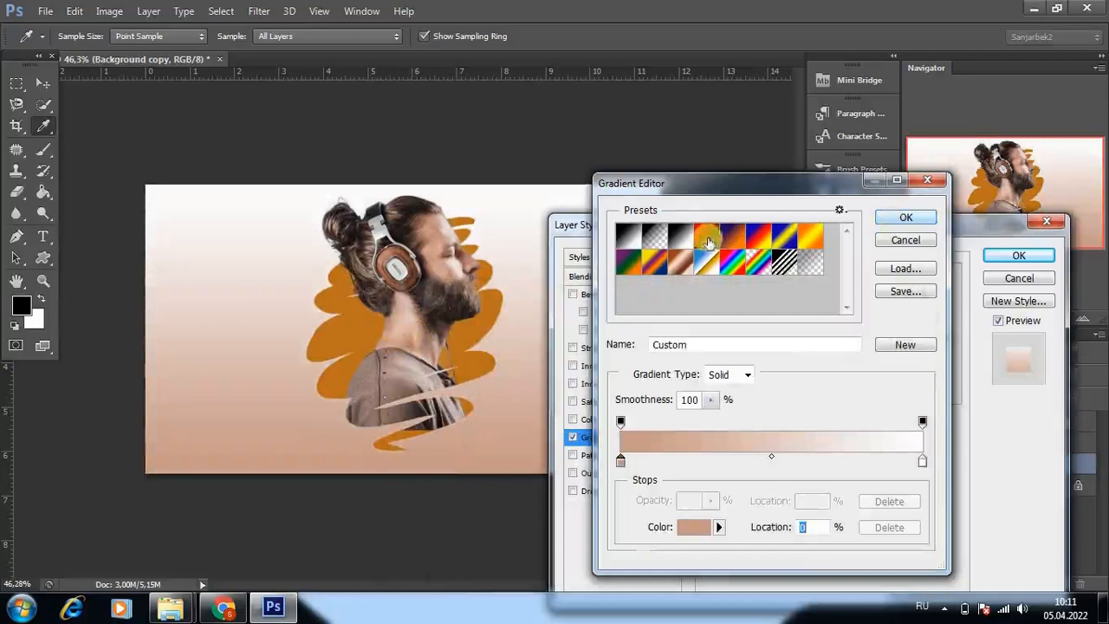
- Choose the Black, White preset for the gradient overlay and apply the layer style to the Background copy
click(681, 241)
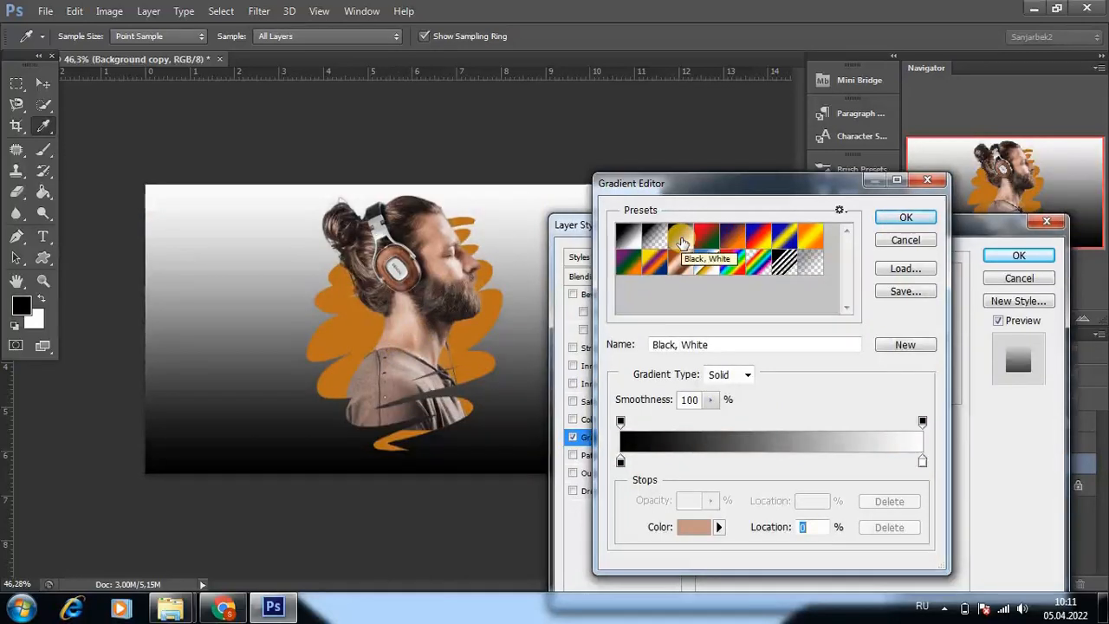
click(900, 218)
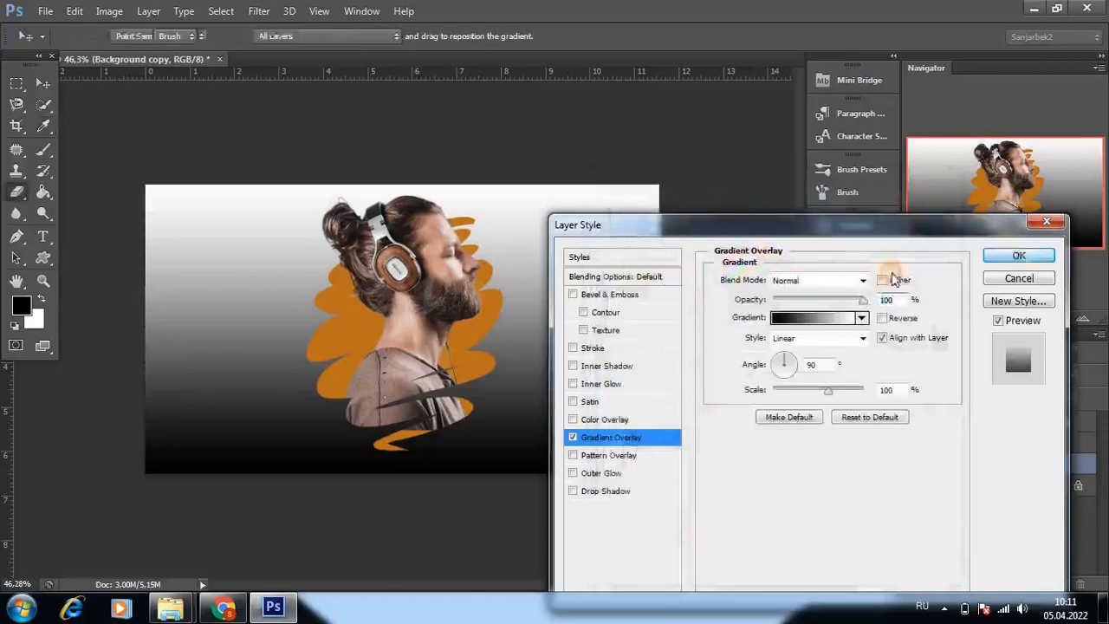
key(Return)
click(797, 449)
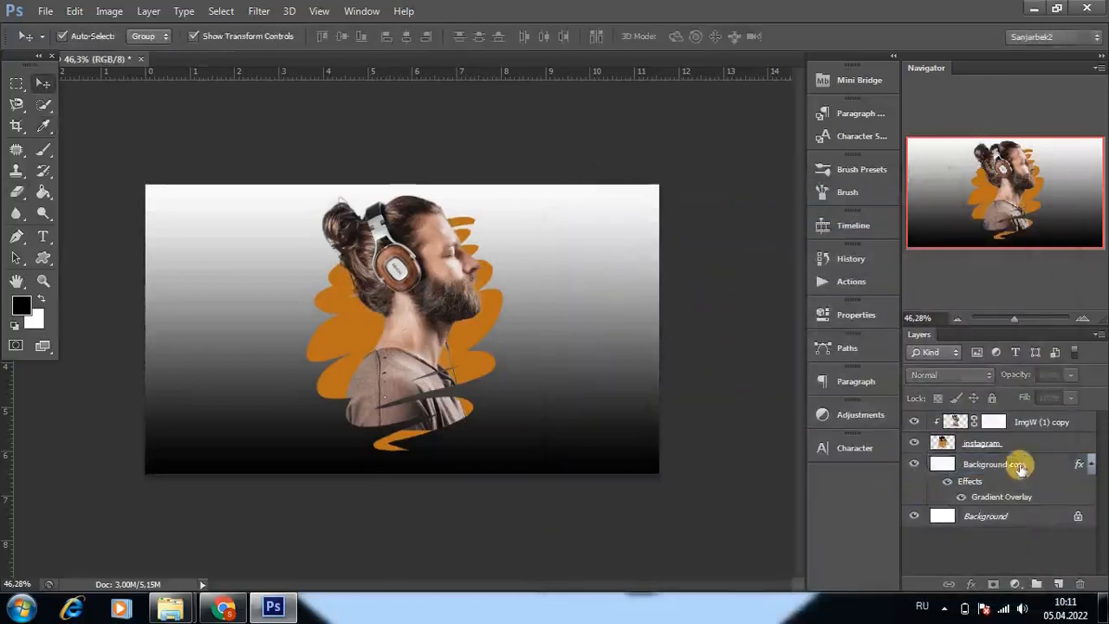
click(998, 421)
click(996, 443)
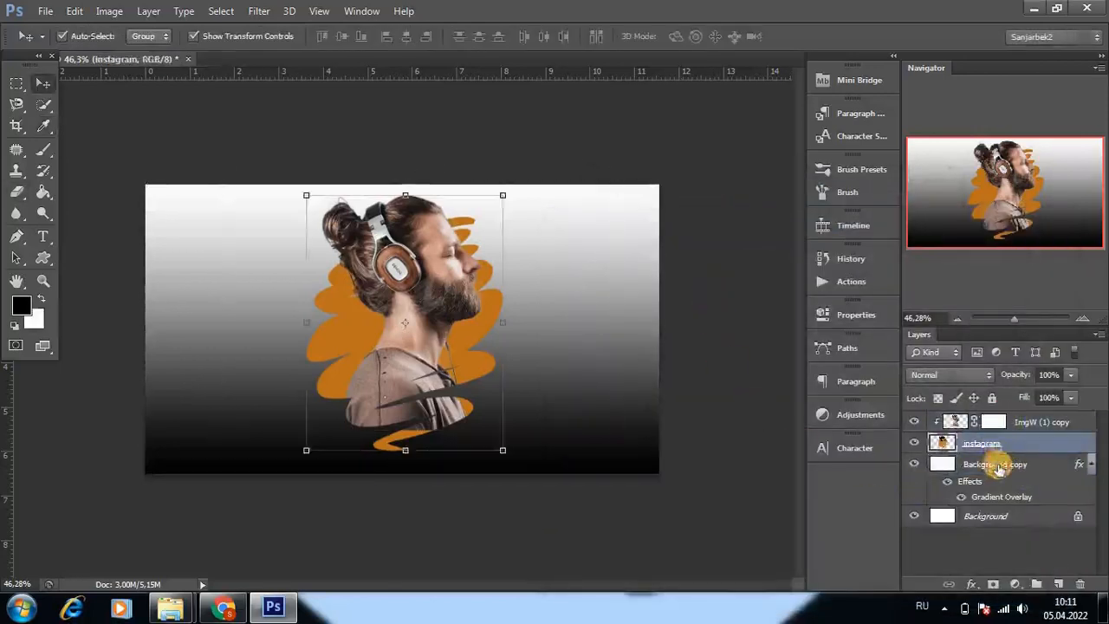
click(992, 464)
click(983, 516)
click(717, 377)
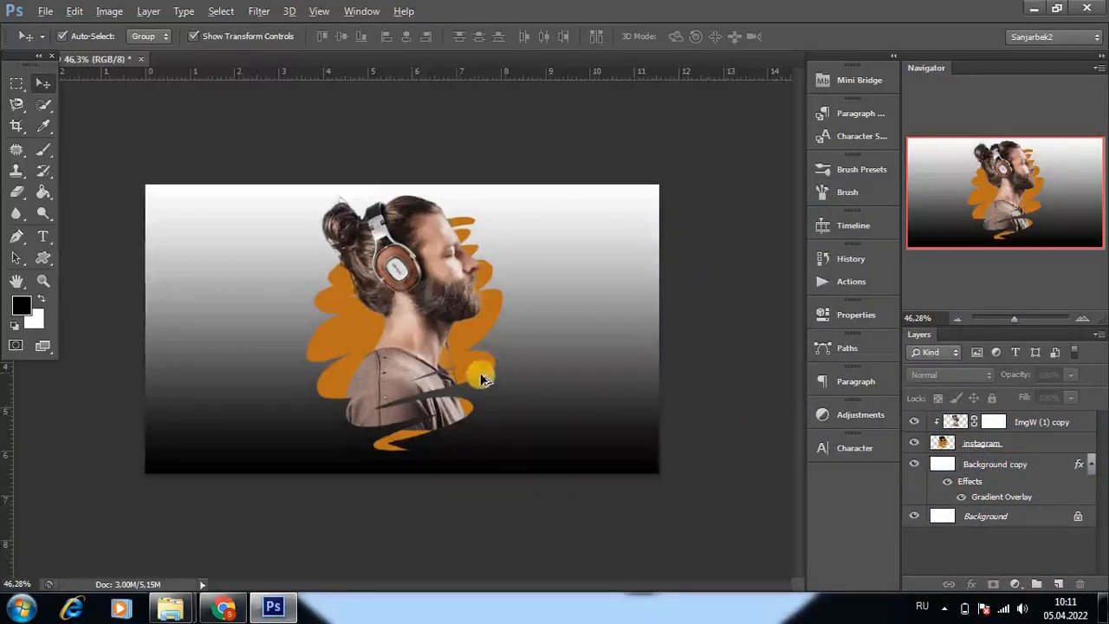
- Examine the cutout's edges along the man's face, forehead and hairline up close for leftover smudges
scroll(440, 380, up, 3)
scroll(388, 373, up, 5)
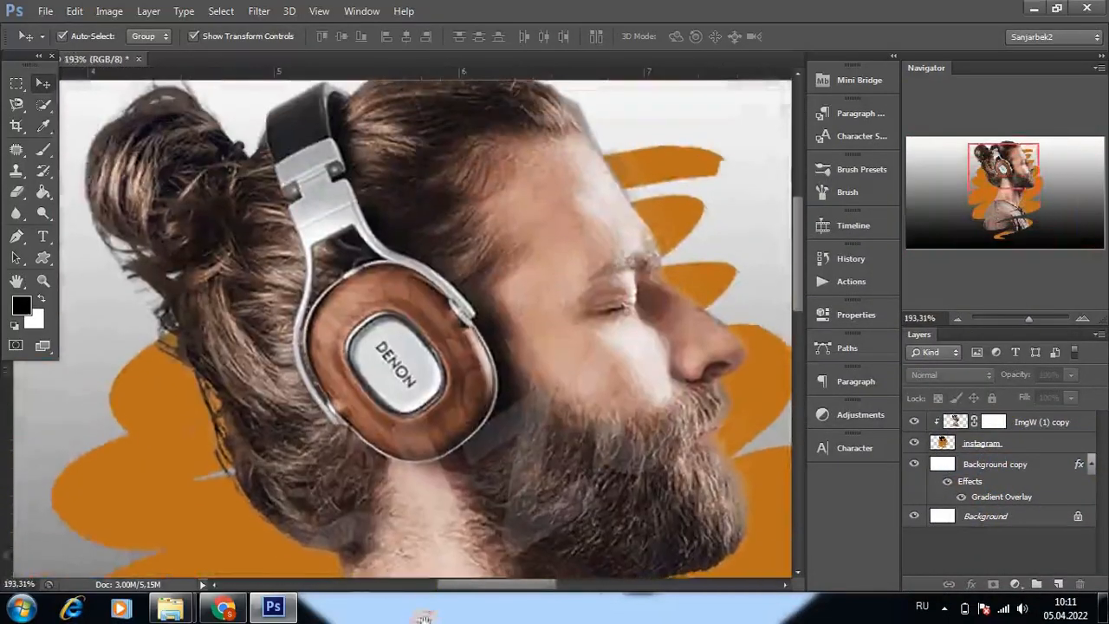
drag(441, 404, 420, 375)
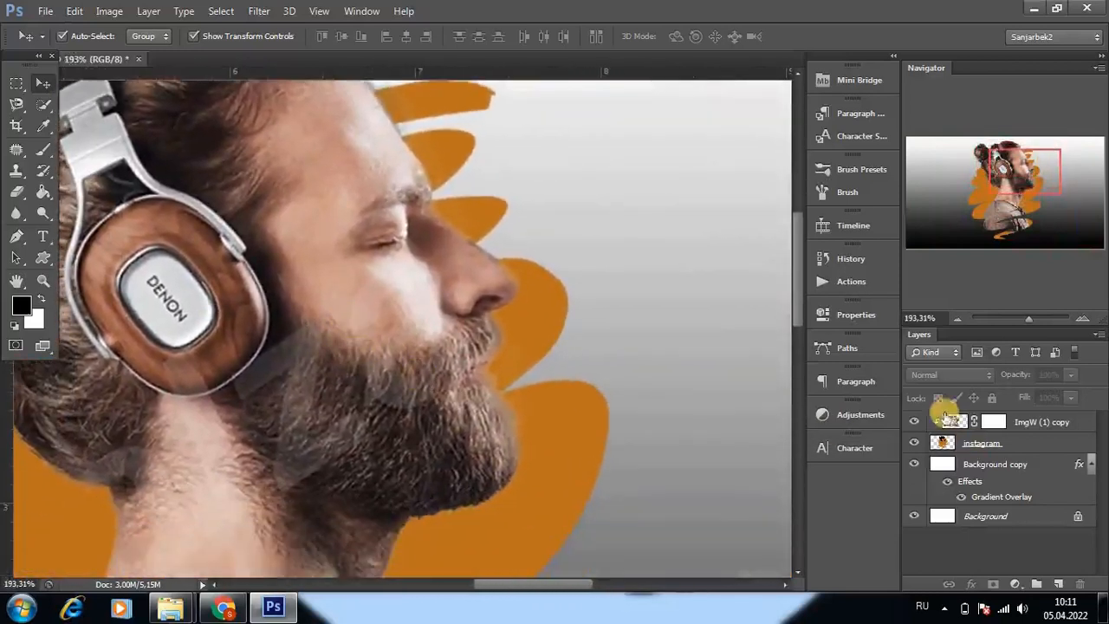
click(952, 421)
scroll(537, 382, up, 4)
drag(478, 403, 561, 591)
drag(438, 237, 513, 413)
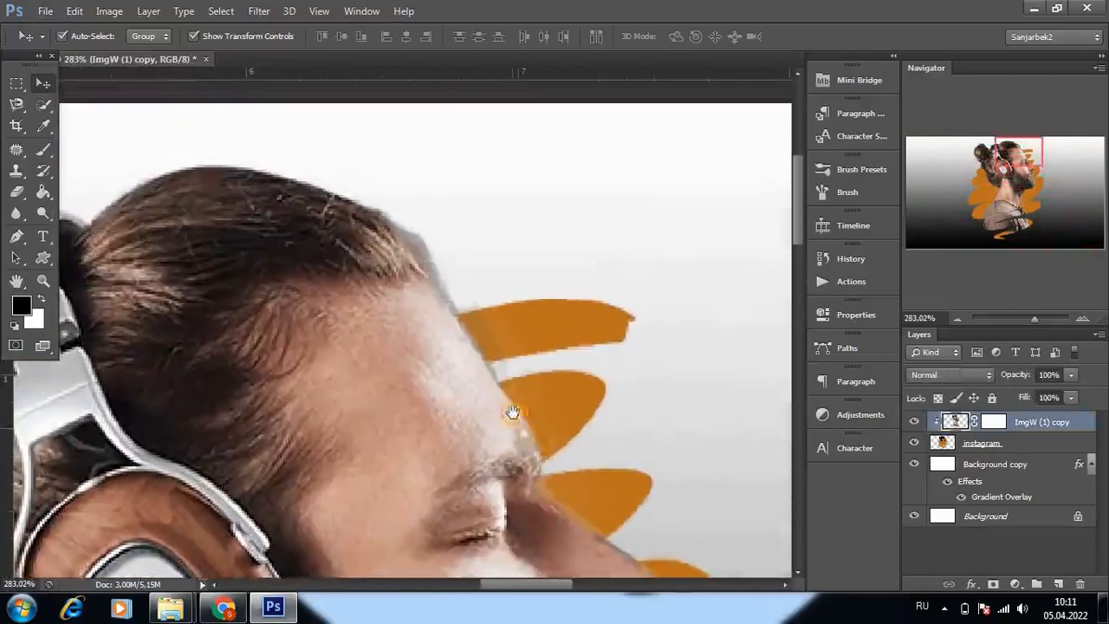
key(e)
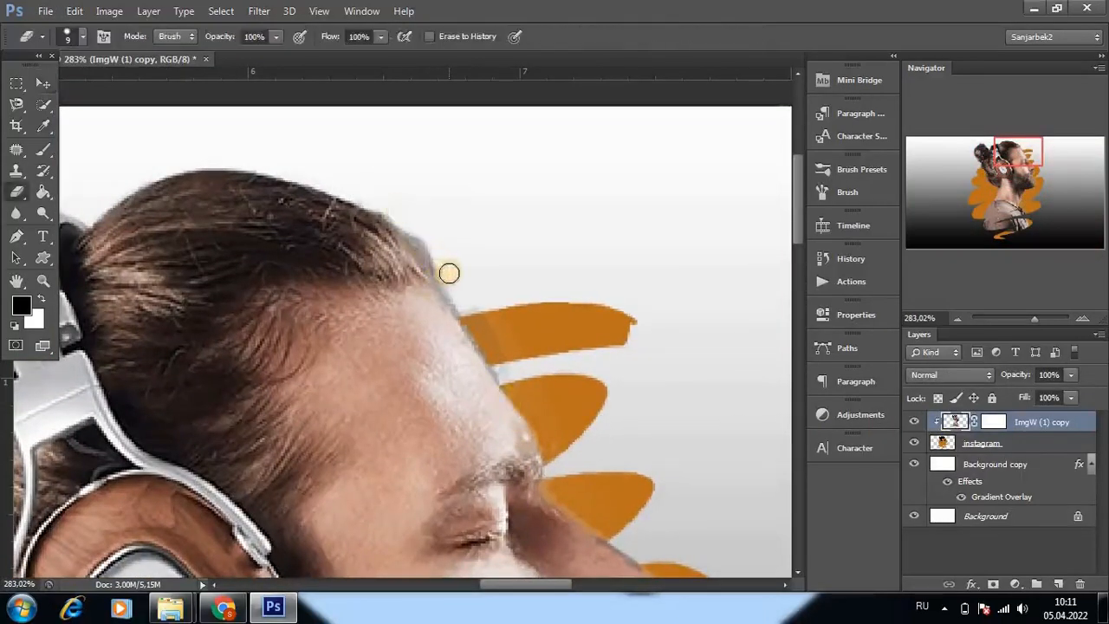
click(960, 443)
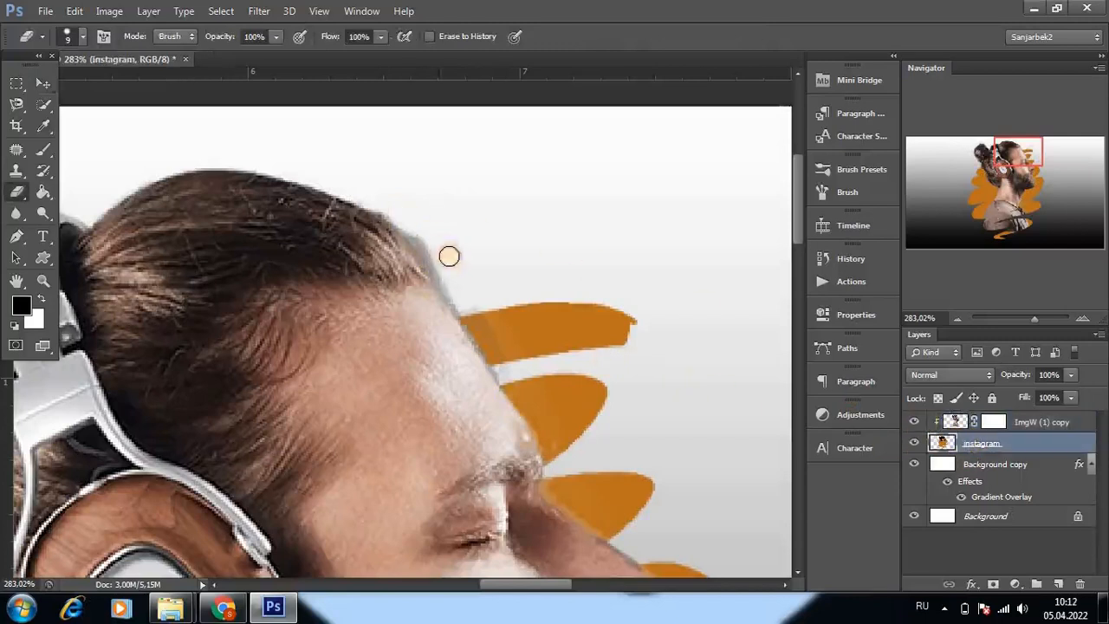
scroll(460, 274, up, 5)
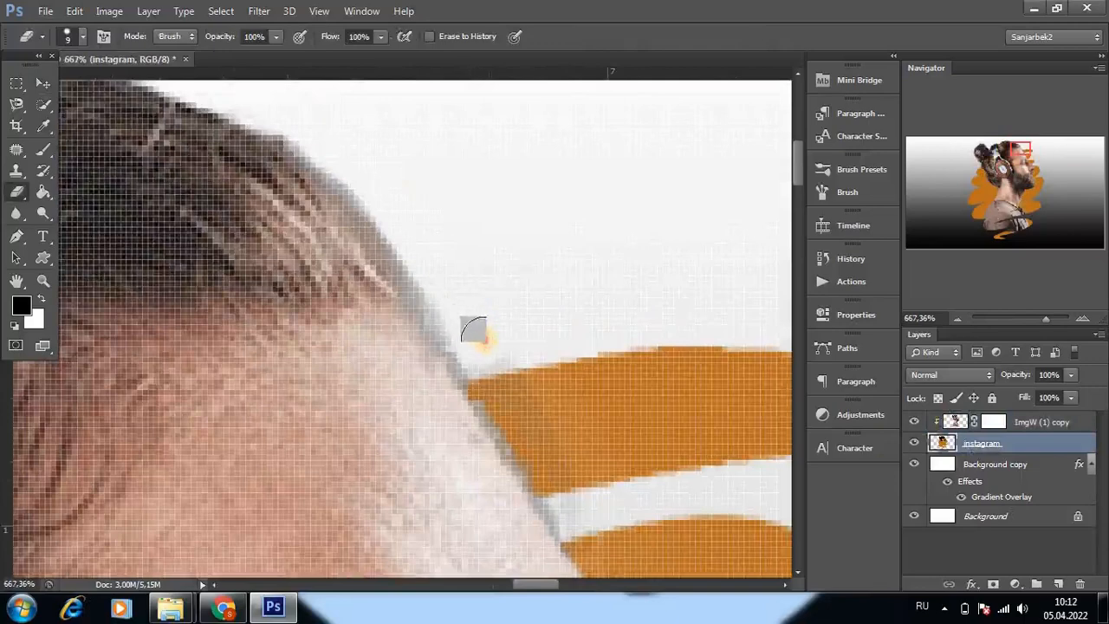
scroll(470, 300, down, 4)
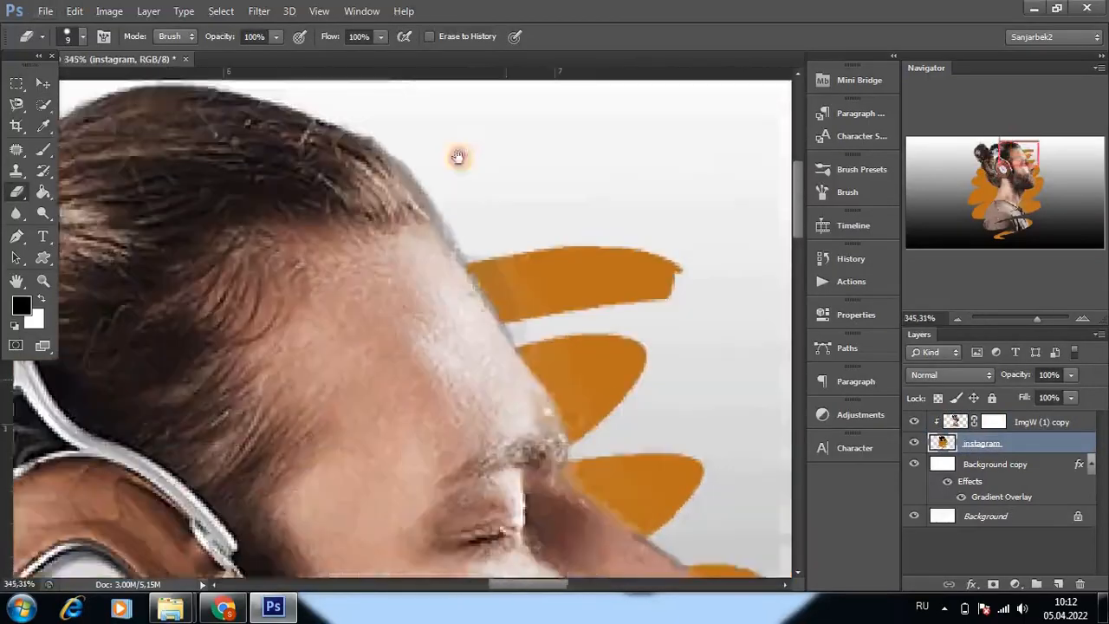
- Inspect the cutout's edges around the beard, shirt, headphones and hair bun, and view the whole composition
scroll(486, 289, down, 10)
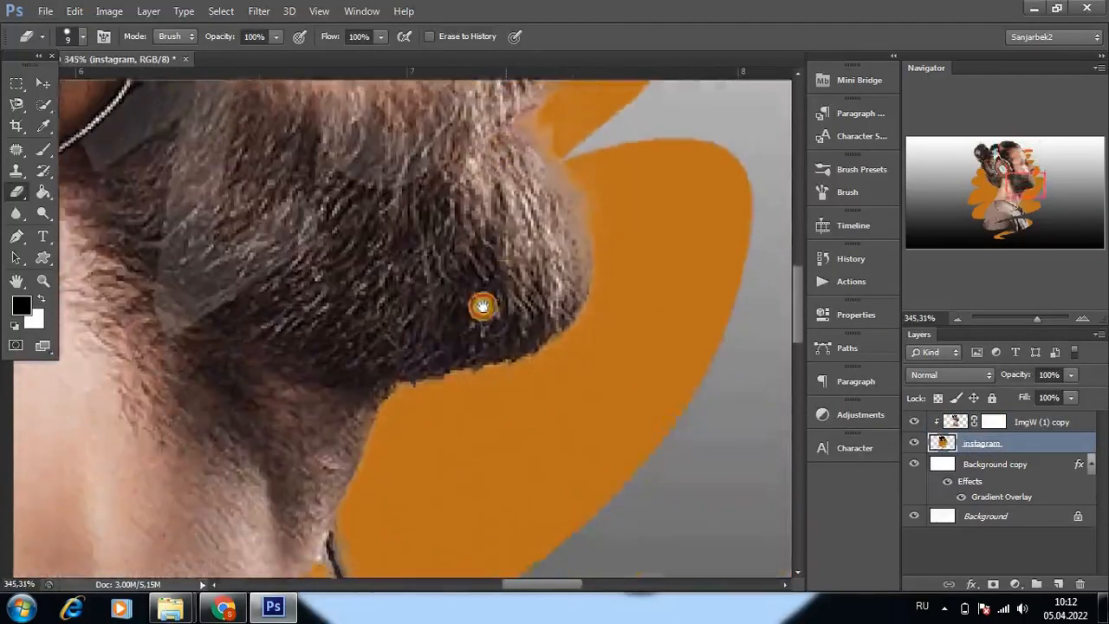
scroll(661, 131, down, 6)
scroll(433, 274, left, 4)
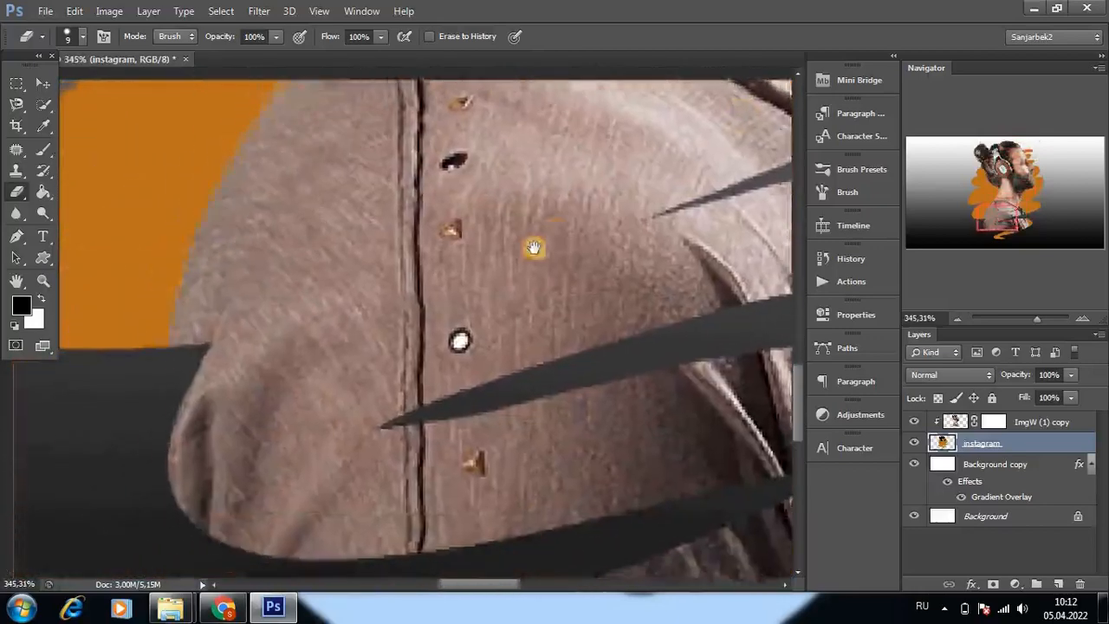
scroll(521, 274, up, 10)
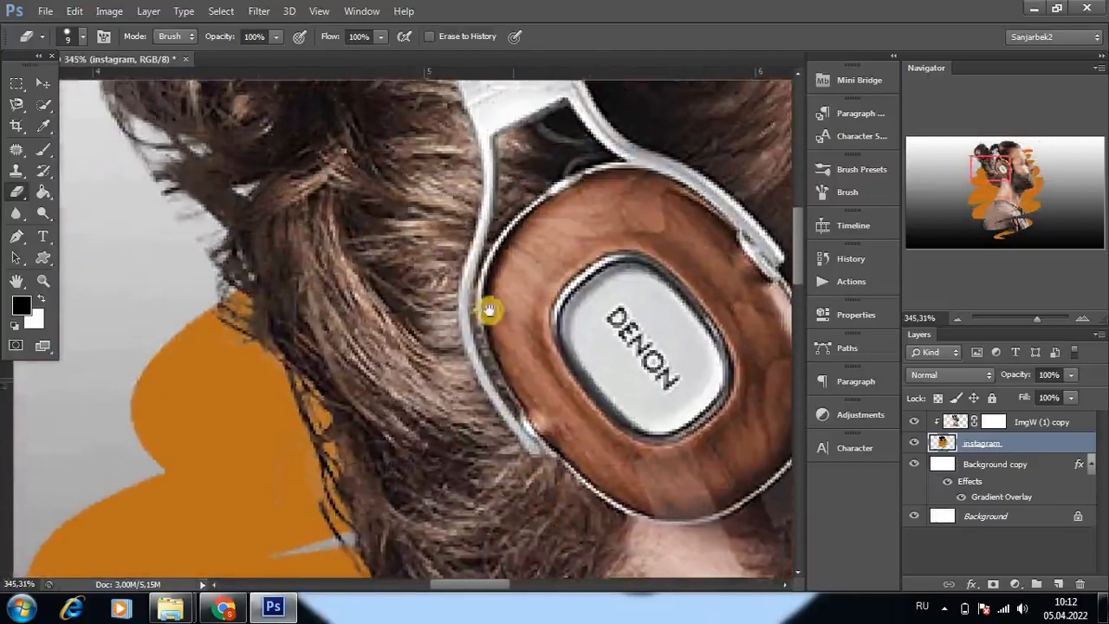
scroll(447, 285, up, 6)
scroll(372, 297, right, 2)
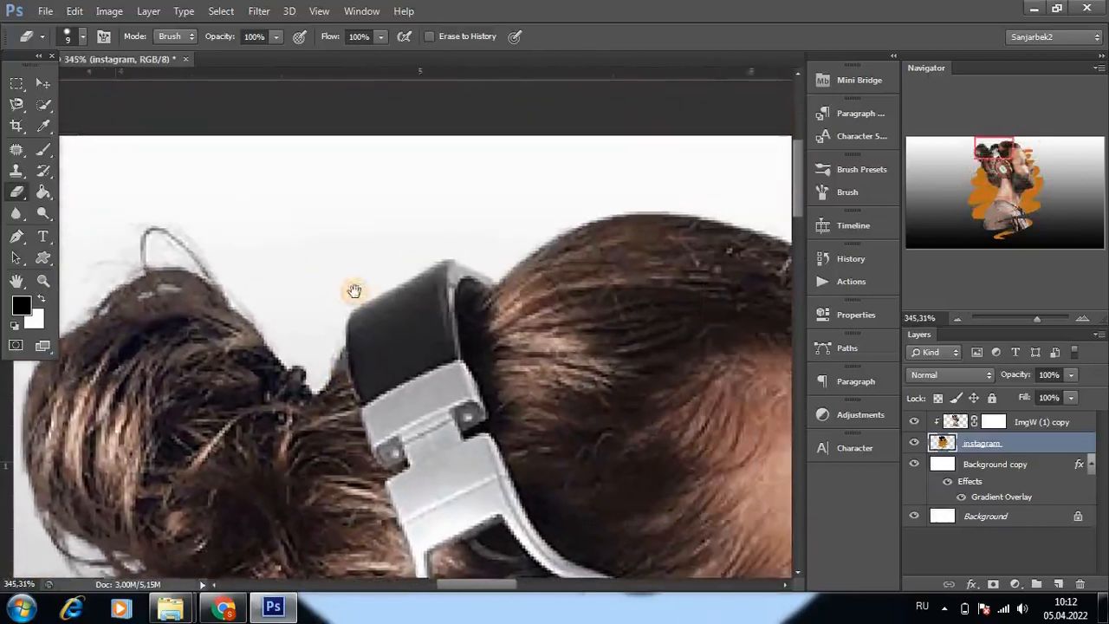
scroll(521, 351, down, 10)
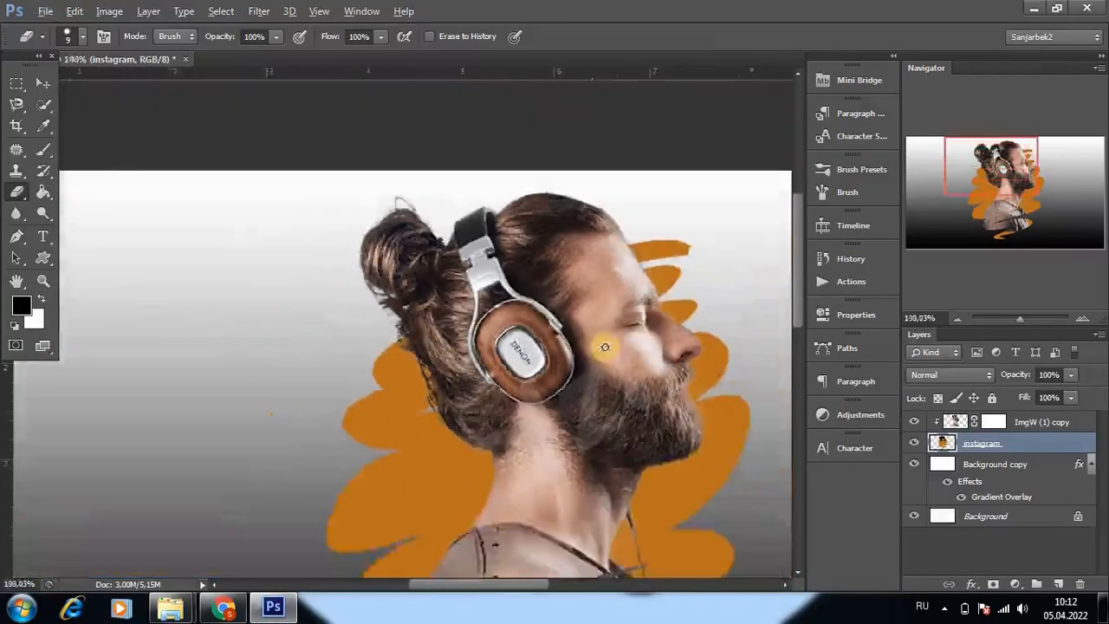
scroll(520, 411, down, 3)
scroll(520, 411, up, 1)
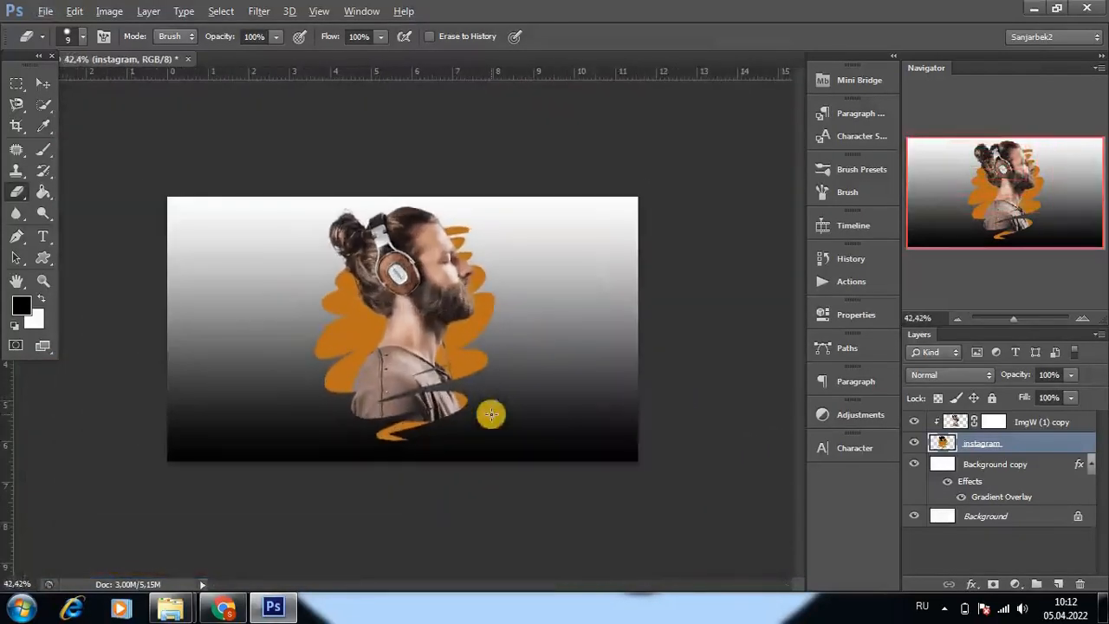
key(v)
click(520, 411)
click(1040, 422)
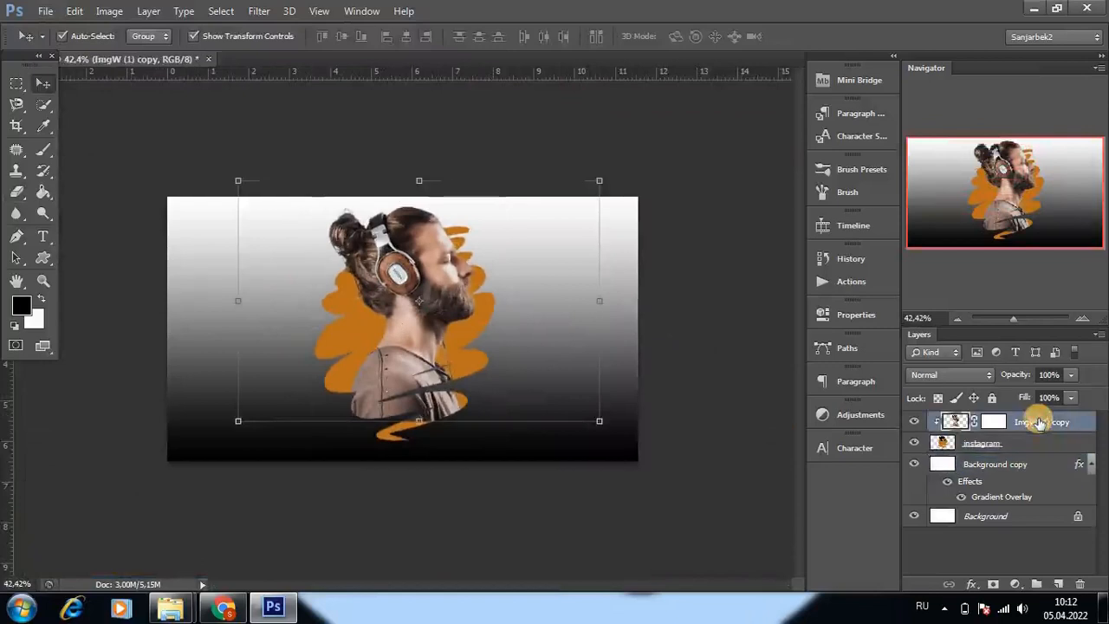
right_click(1039, 421)
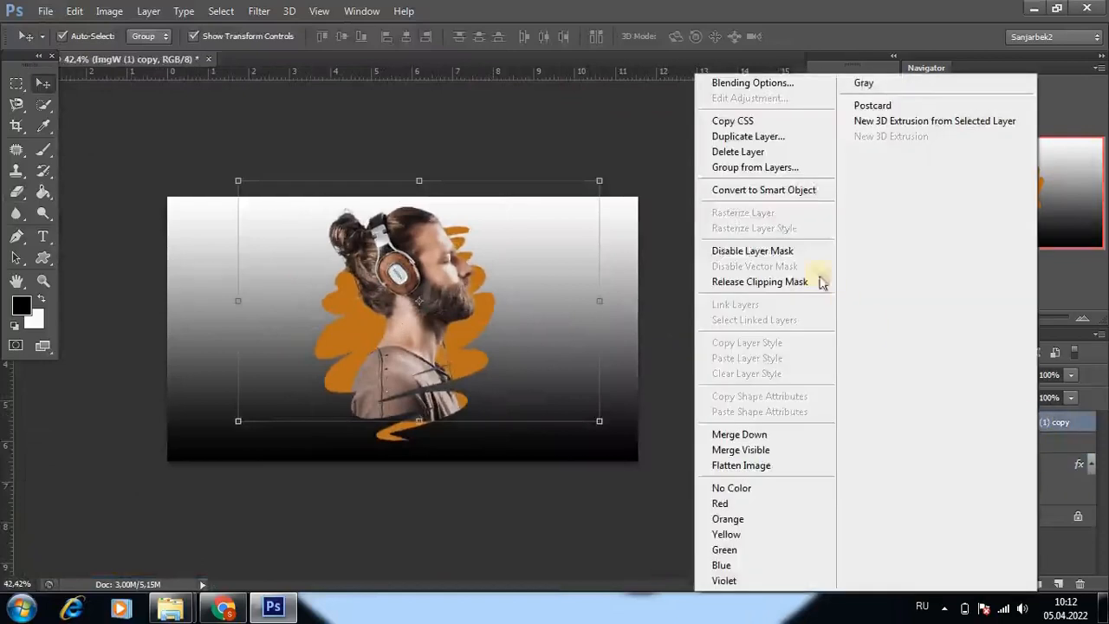
click(670, 176)
click(1007, 443)
click(1017, 482)
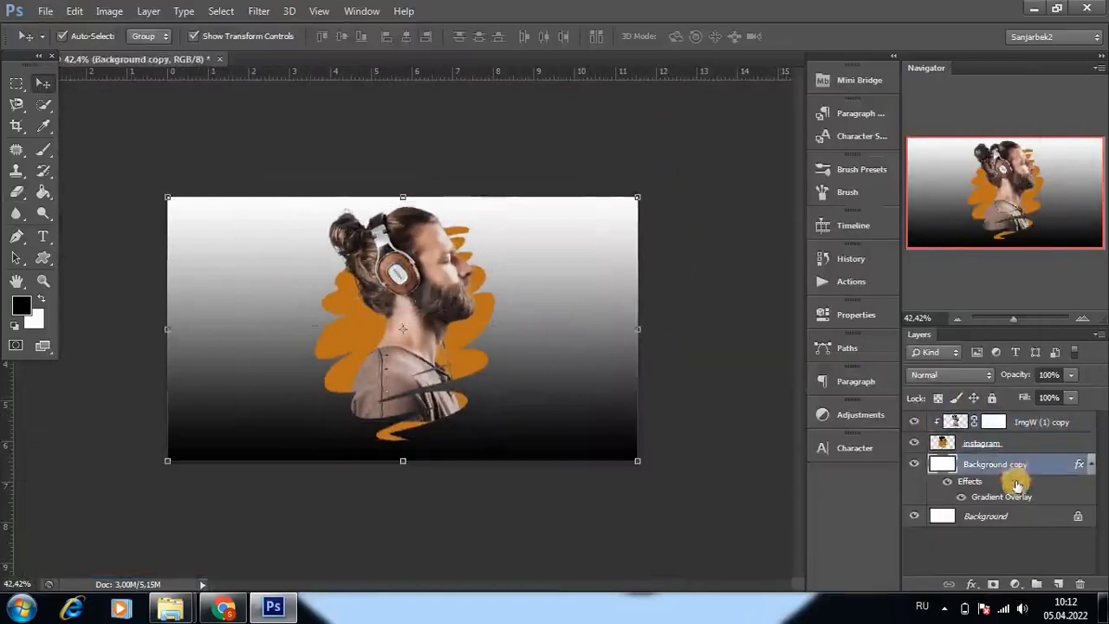
click(1015, 546)
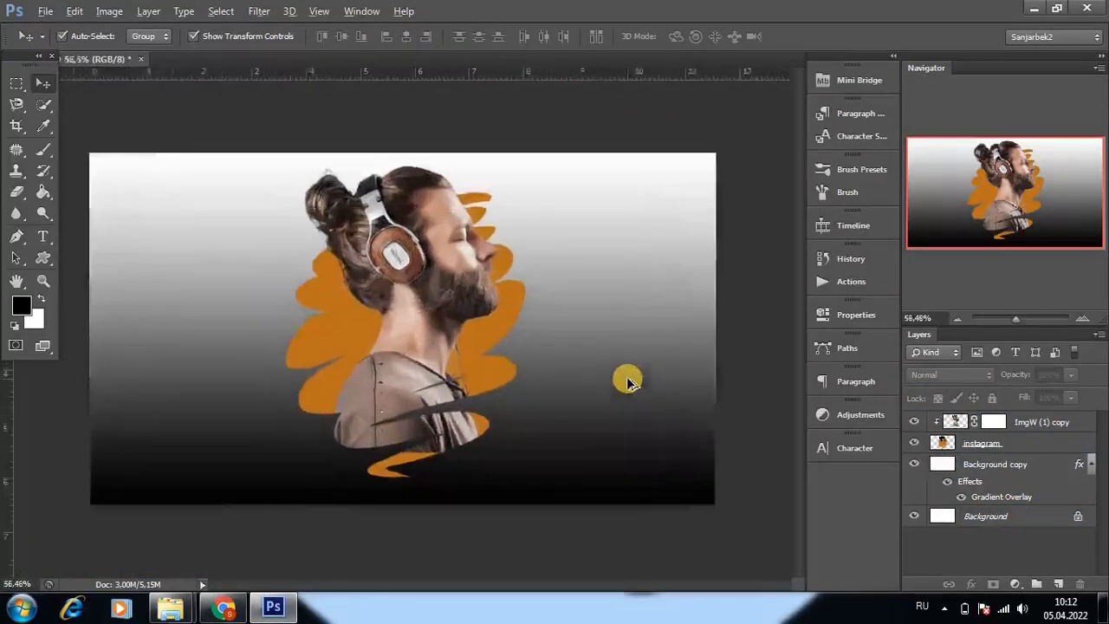